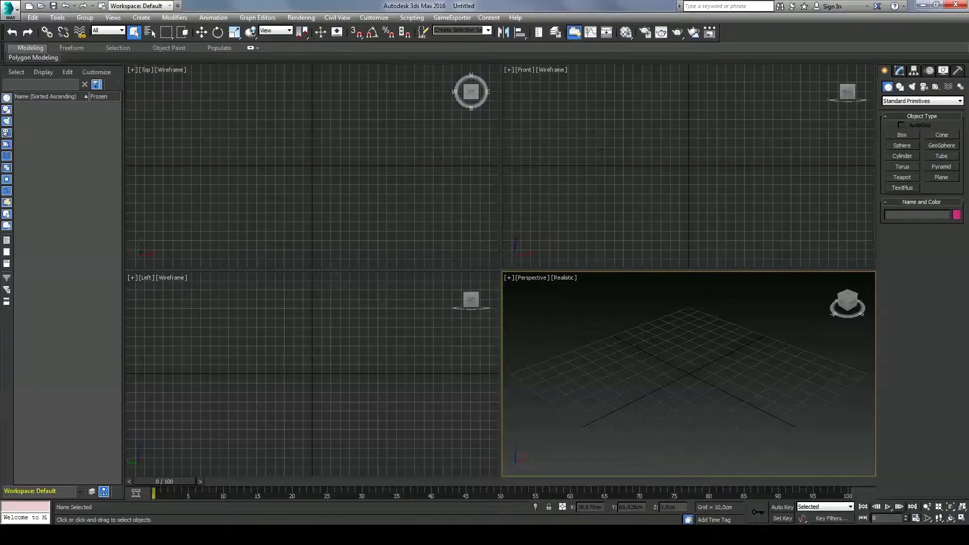
Step: Draw a large box (Box001) and a smaller, roughly cubic box (Box002) beside it
{"action": "left_click", "coordinate": [910, 135]}
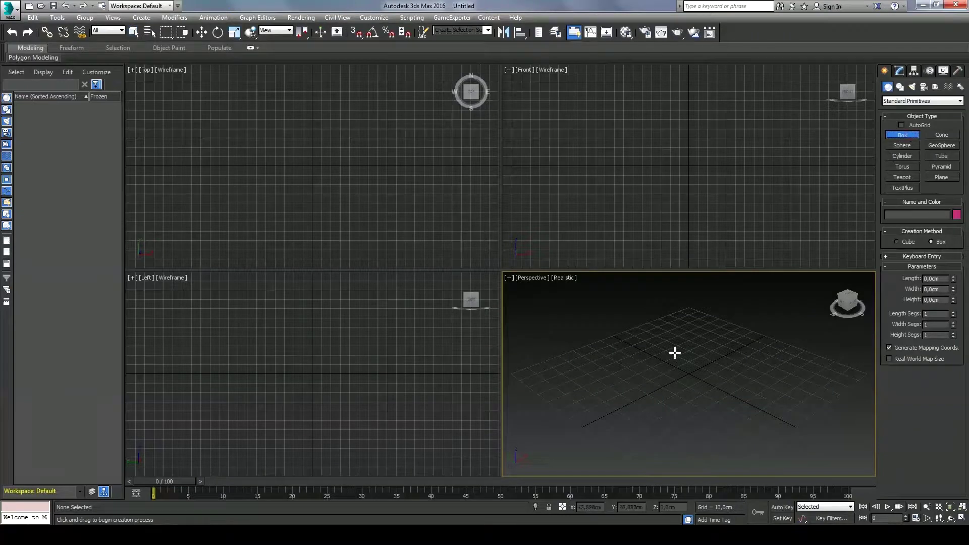
{"action": "left_click_drag", "start_coordinate": [661, 353], "coordinate": [828, 366]}
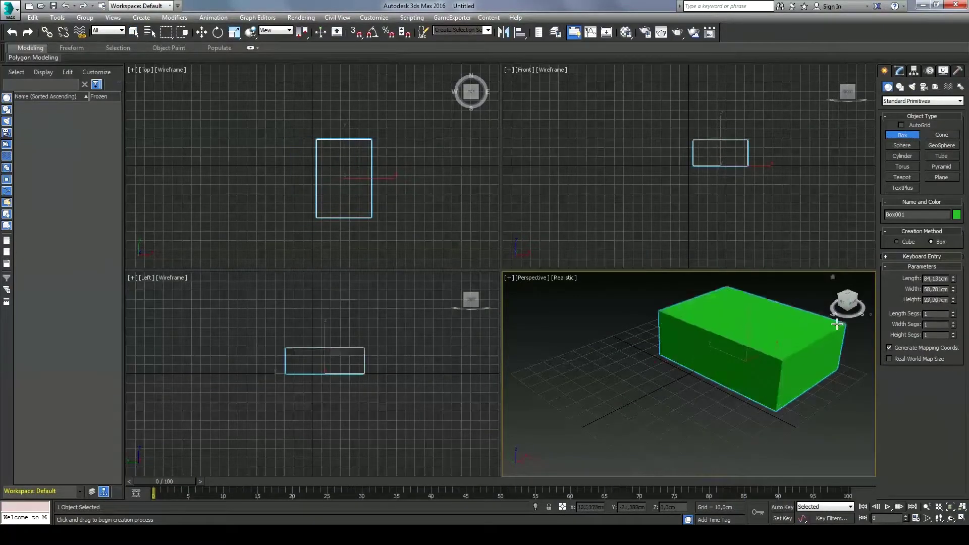
{"action": "left_click", "coordinate": [828, 286]}
{"action": "left_click_drag", "start_coordinate": [600, 401], "coordinate": [691, 403]}
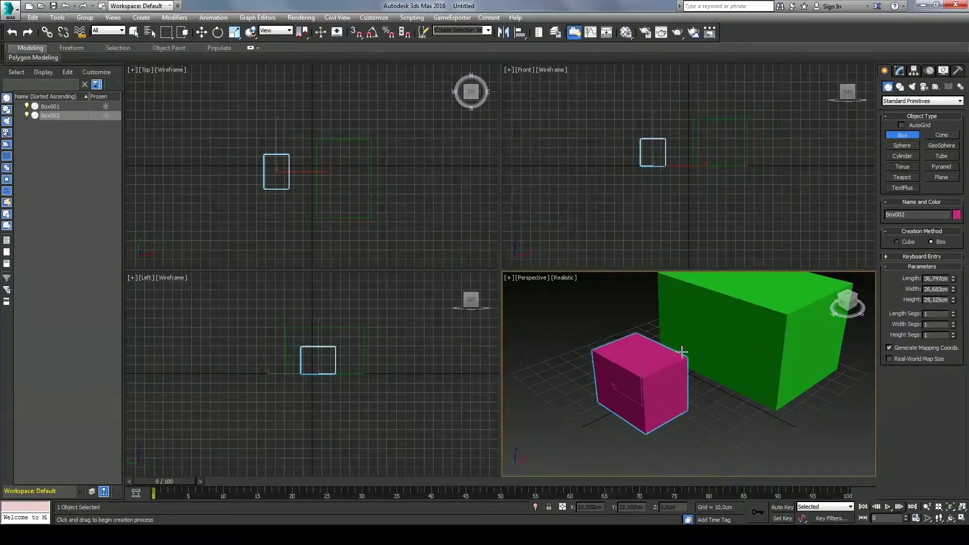
{"action": "left_click", "coordinate": [674, 370]}
{"action": "right_click", "coordinate": [689, 378]}
{"action": "mouse_move", "coordinate": [689, 378]}
{"action": "middle_mouse_down", "text": "alt"}
{"action": "mouse_move", "coordinate": [737, 370]}
{"action": "mouse_move", "coordinate": [725, 387]}
{"action": "mouse_move", "coordinate": [734, 383]}
{"action": "mouse_move", "coordinate": [706, 372]}
{"action": "middle_mouse_up", "text": "alt"}
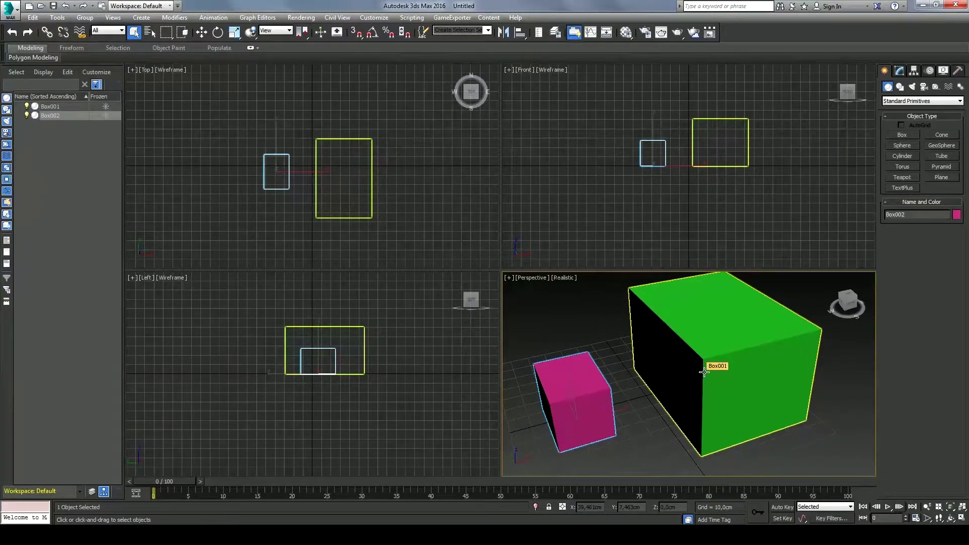
Step: Set the selection filter to Shapes and marquee the boxes, which selects nothing
{"action": "left_click", "coordinate": [133, 34]}
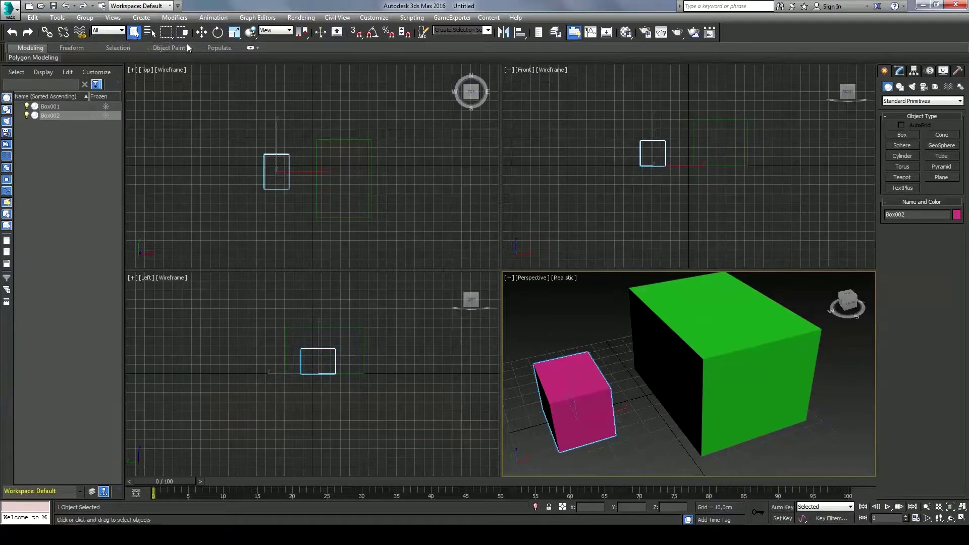
{"action": "left_click", "coordinate": [120, 31]}
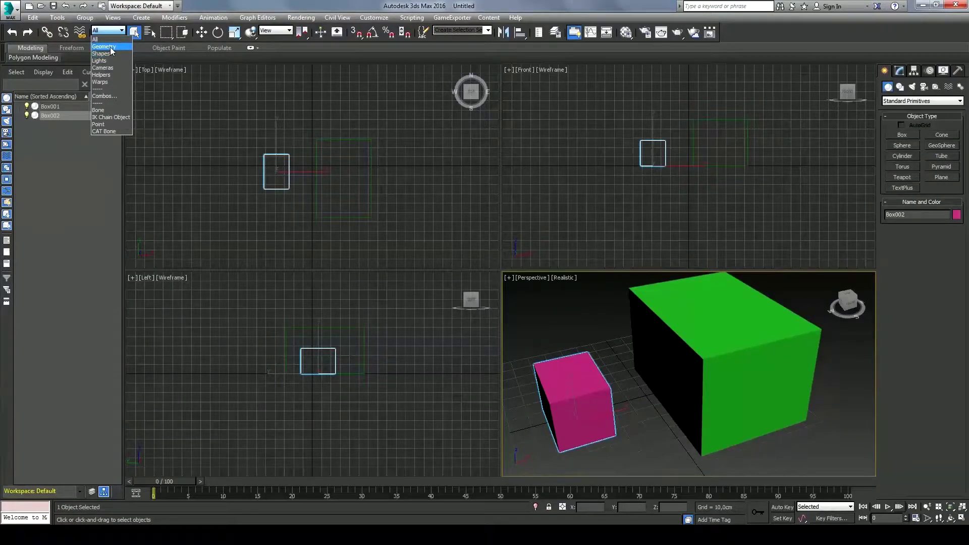
{"action": "left_click", "coordinate": [110, 53]}
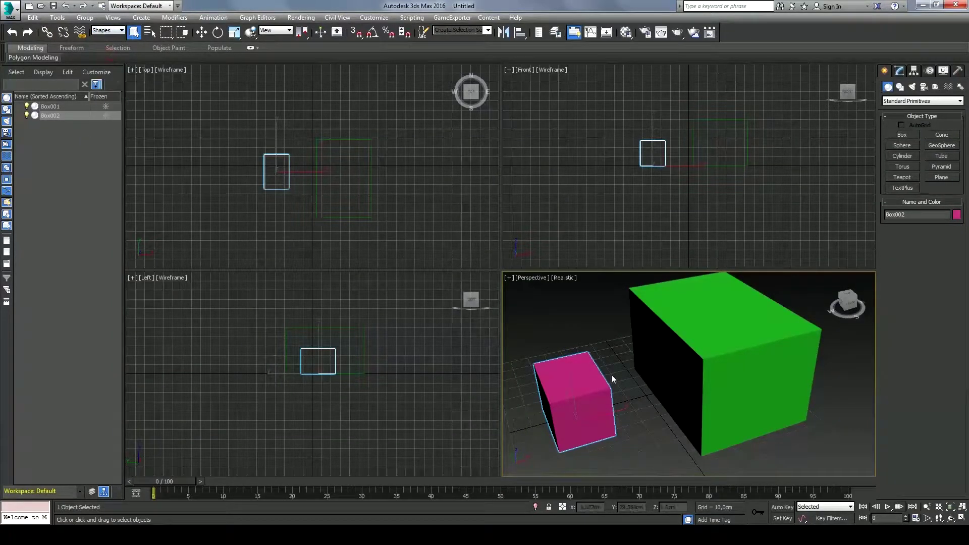
{"action": "left_click_drag", "start_coordinate": [537, 307], "coordinate": [728, 440]}
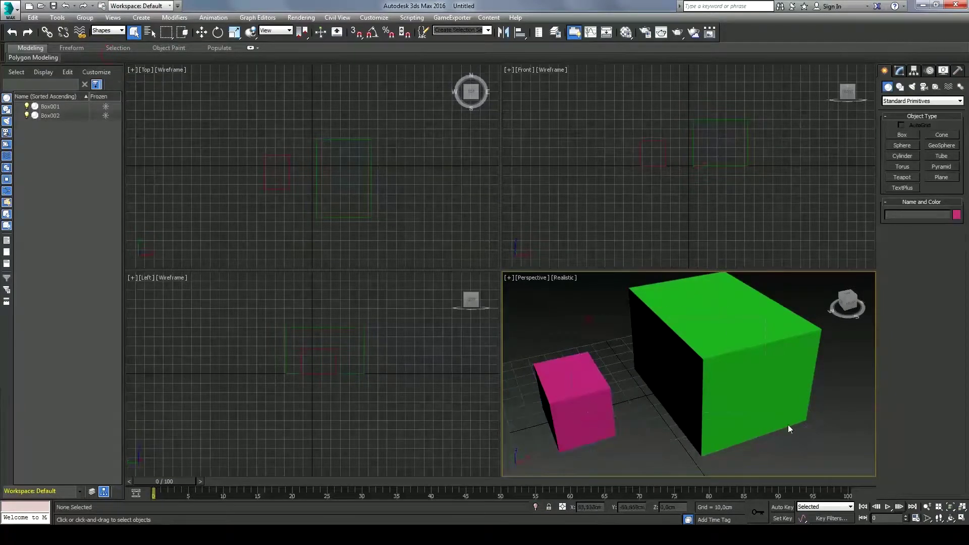
{"action": "left_click_drag", "start_coordinate": [581, 321], "coordinate": [616, 348]}
Step: Switch the filter to Geometry and select all, then restore the All filter and deselect
{"action": "left_click", "coordinate": [108, 31]}
{"action": "left_click", "coordinate": [112, 50]}
{"action": "key", "text": "ctrl+a"}
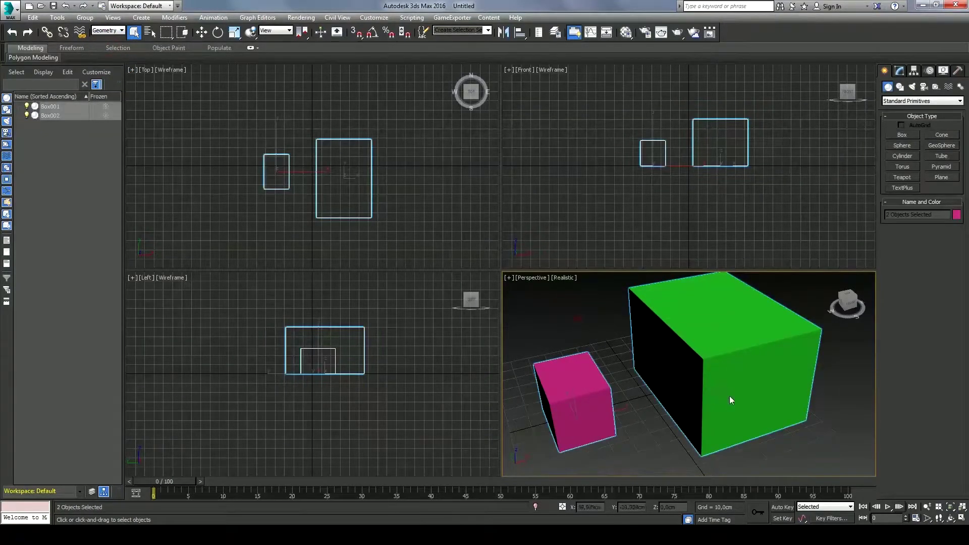
{"action": "left_click", "coordinate": [106, 31]}
{"action": "left_click", "coordinate": [104, 39]}
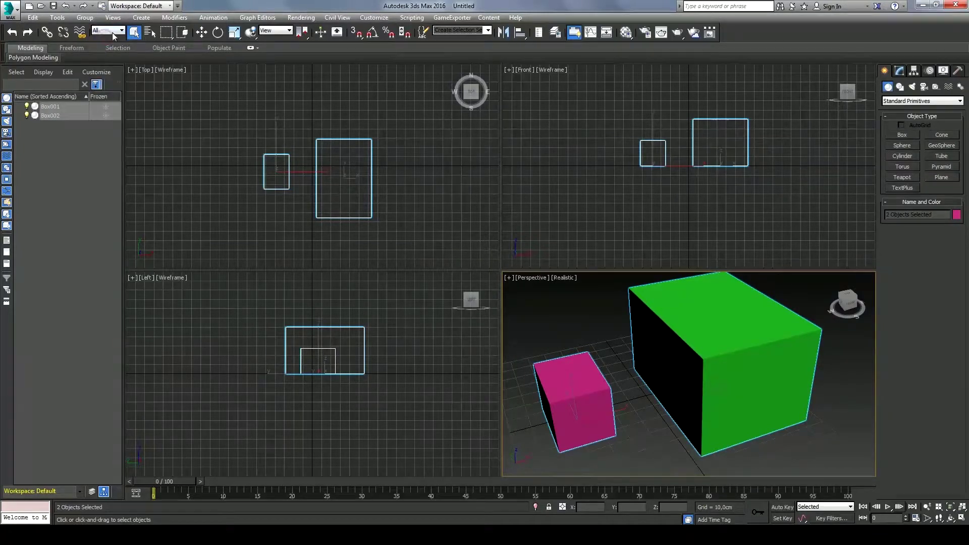
{"action": "left_click", "coordinate": [586, 320]}
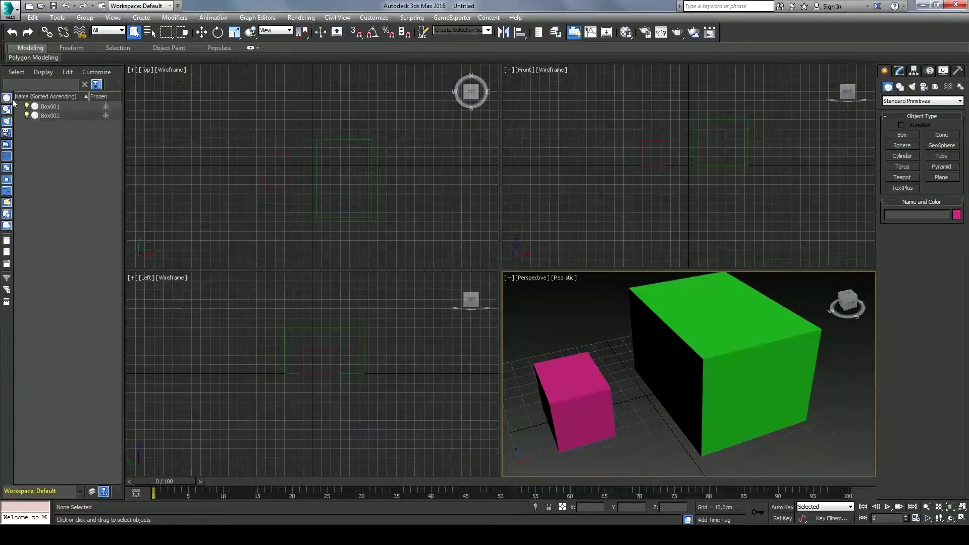
{"action": "left_click", "coordinate": [47, 108]}
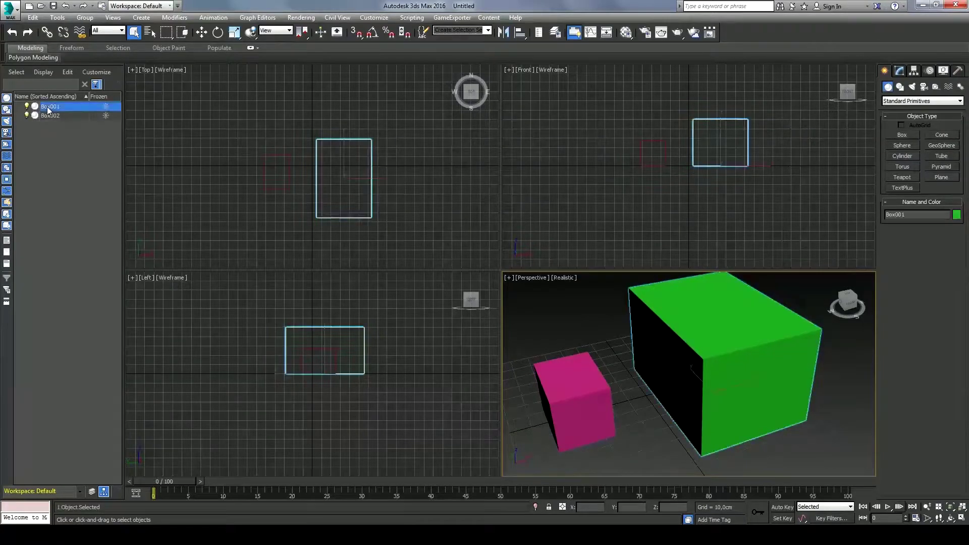
{"action": "left_click", "coordinate": [44, 117]}
{"action": "left_click", "coordinate": [55, 108]}
{"action": "left_click", "coordinate": [50, 117]}
{"action": "left_click", "coordinate": [48, 107]}
{"action": "left_click", "coordinate": [49, 116]}
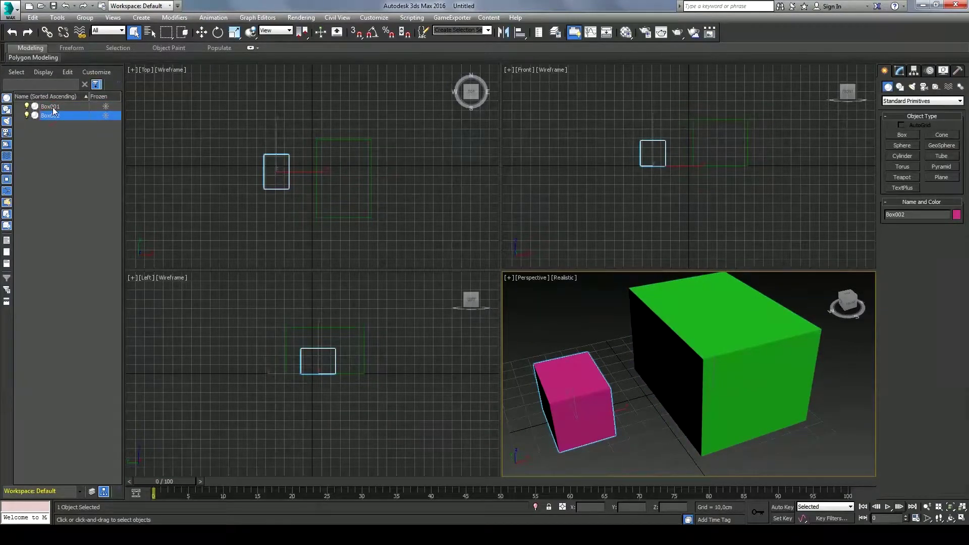
{"action": "left_click", "coordinate": [51, 107], "text": "ctrl"}
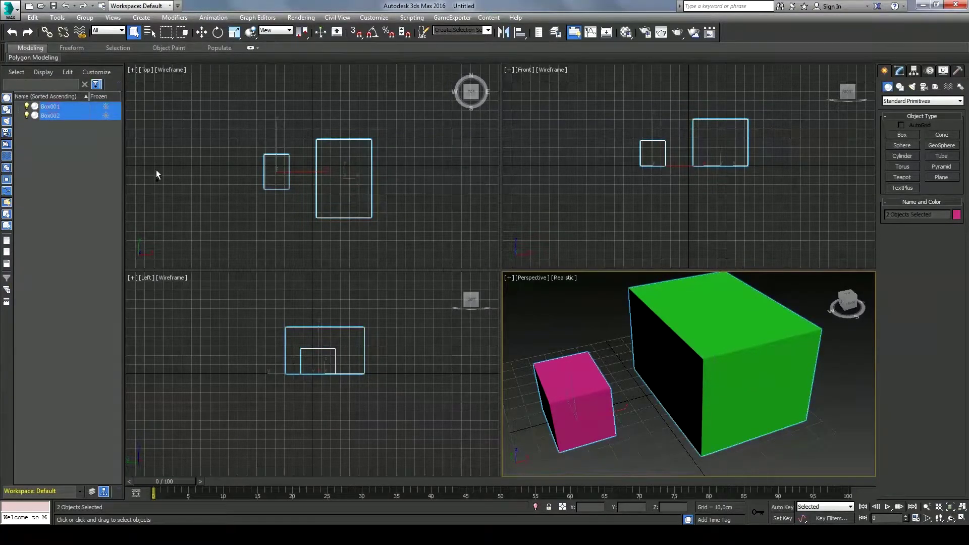
{"action": "left_click", "coordinate": [70, 130]}
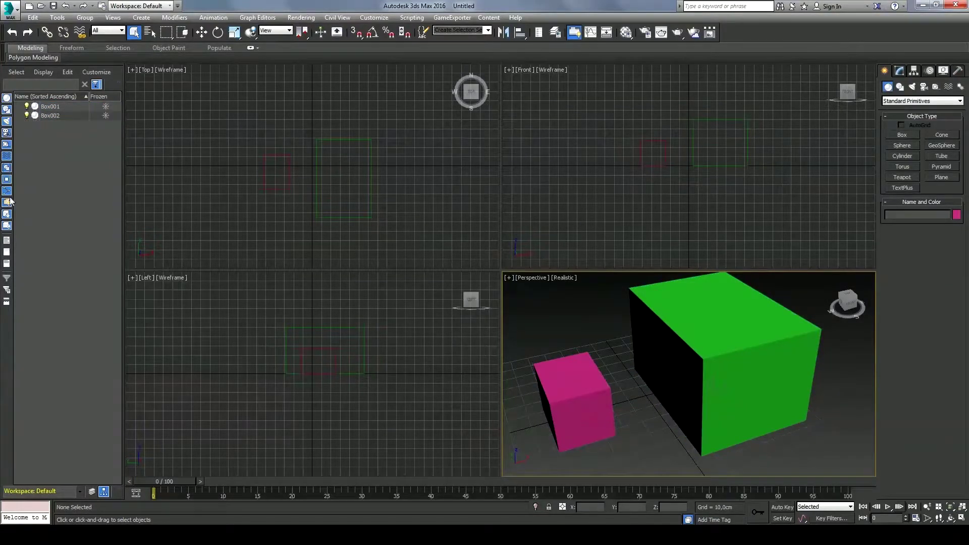
{"action": "left_click", "coordinate": [7, 99]}
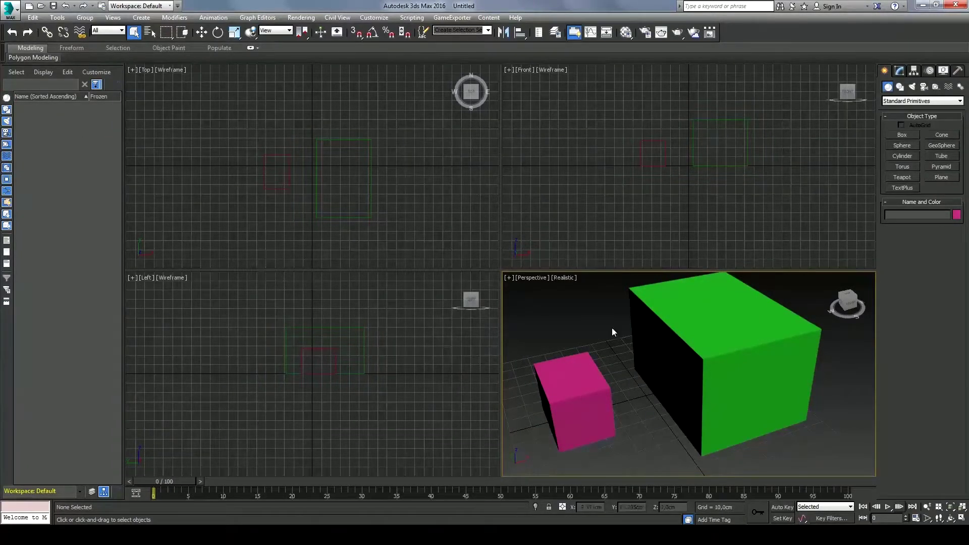
{"action": "left_click", "coordinate": [6, 98]}
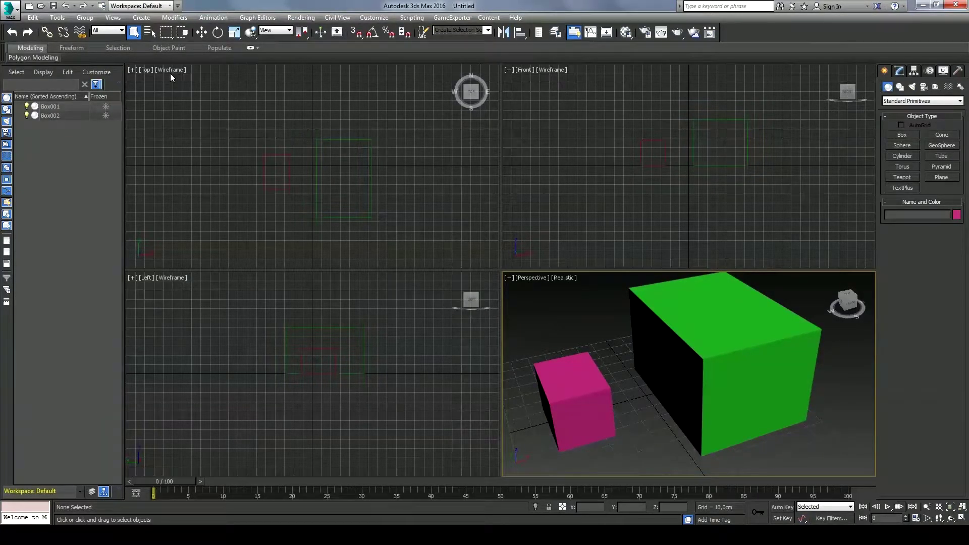
Step: Try rectangular and circular selection regions, circling the pink box alone
{"action": "key", "text": "q"}
{"action": "key", "text": "q"}
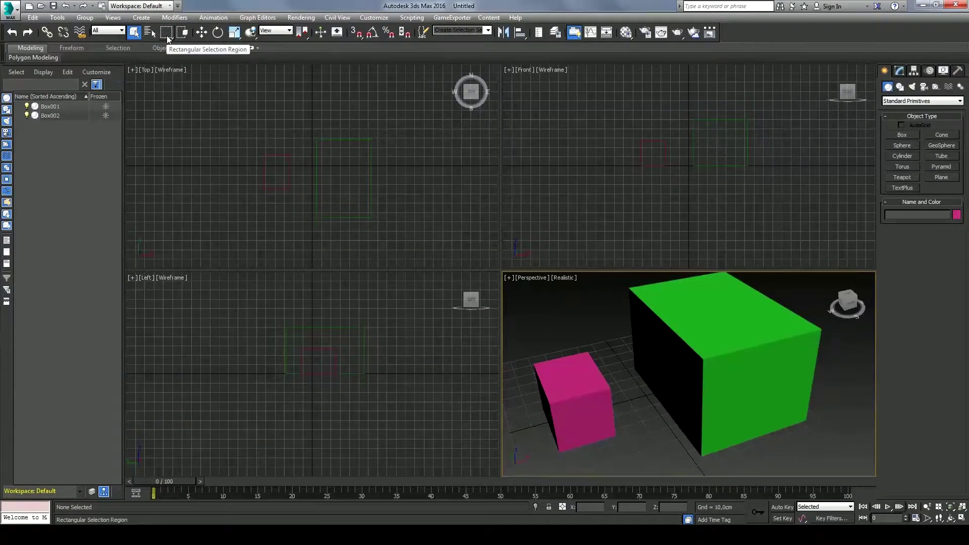
{"action": "left_click_drag", "start_coordinate": [533, 290], "coordinate": [671, 376]}
{"action": "left_click_drag", "start_coordinate": [540, 292], "coordinate": [677, 376]}
{"action": "left_click_drag", "start_coordinate": [166, 32], "coordinate": [165, 65]}
{"action": "left_click_drag", "start_coordinate": [558, 301], "coordinate": [622, 358]}
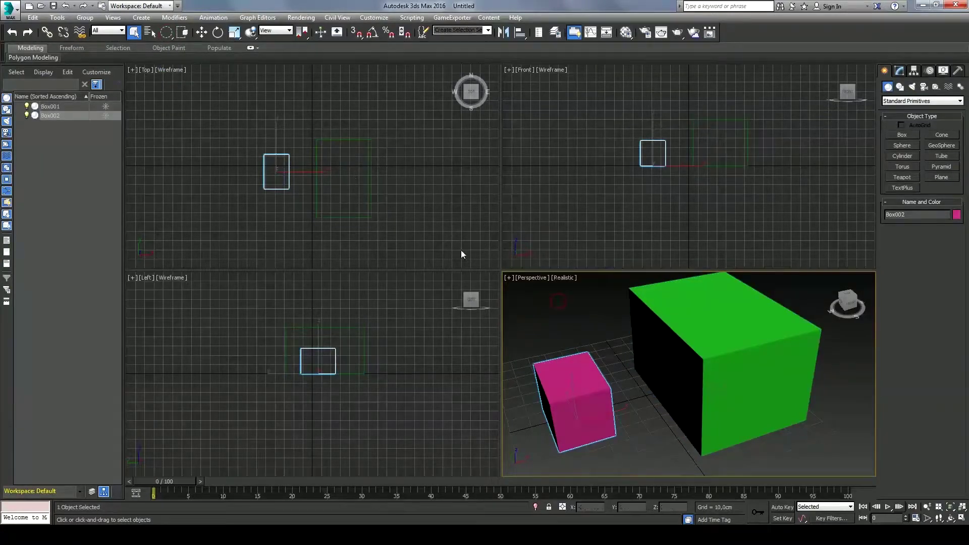
{"action": "mouse_move", "coordinate": [168, 38]}
{"action": "left_mouse_down"}
{"action": "mouse_move", "coordinate": [169, 81]}
{"action": "mouse_move", "coordinate": [168, 33]}
{"action": "left_mouse_up"}
Step: Trace a fence outline around the green box to add it to the selection
{"action": "left_click_drag", "start_coordinate": [531, 332], "coordinate": [538, 365]}
{"action": "left_click", "coordinate": [603, 445]}
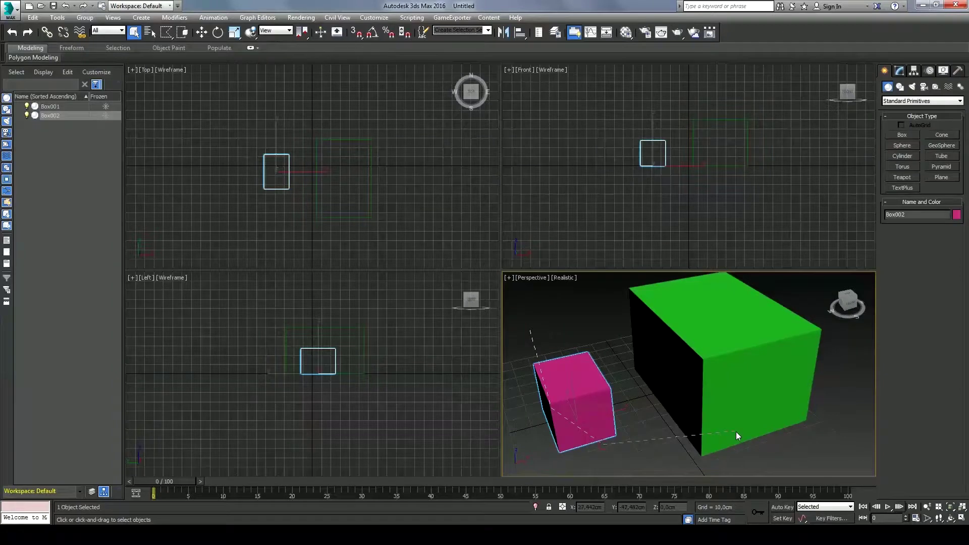
{"action": "left_click", "coordinate": [792, 366]}
{"action": "left_click", "coordinate": [723, 301]}
{"action": "left_click", "coordinate": [657, 324]}
{"action": "left_click", "coordinate": [627, 292]}
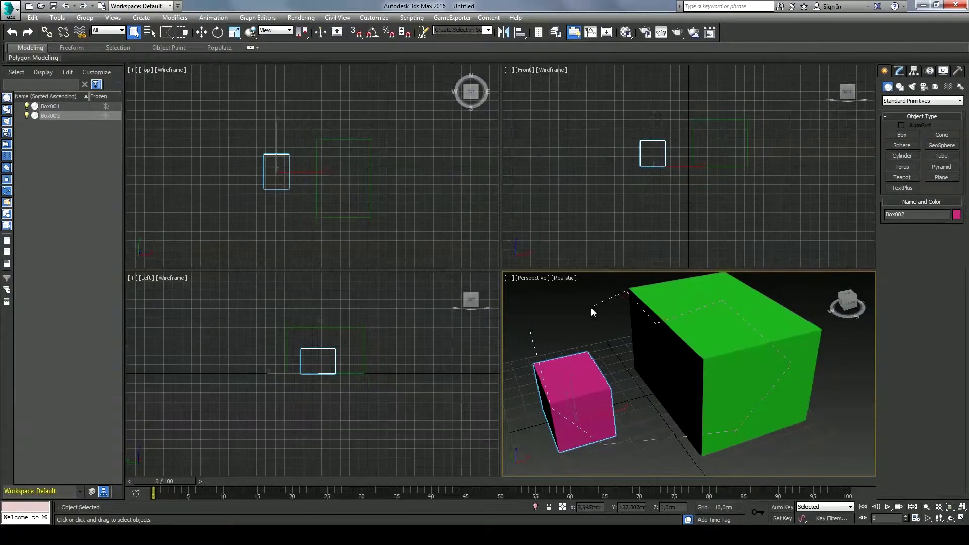
{"action": "double_click", "coordinate": [546, 306]}
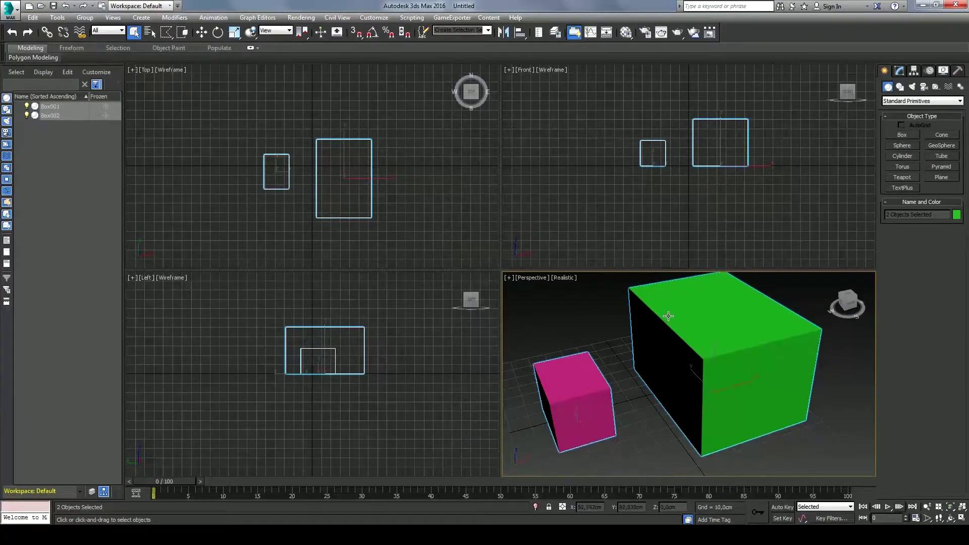
Step: Lasso the pink box, then reselect the green box, add the pink box, and activate the Top view
{"action": "left_click_drag", "start_coordinate": [165, 30], "coordinate": [167, 57]}
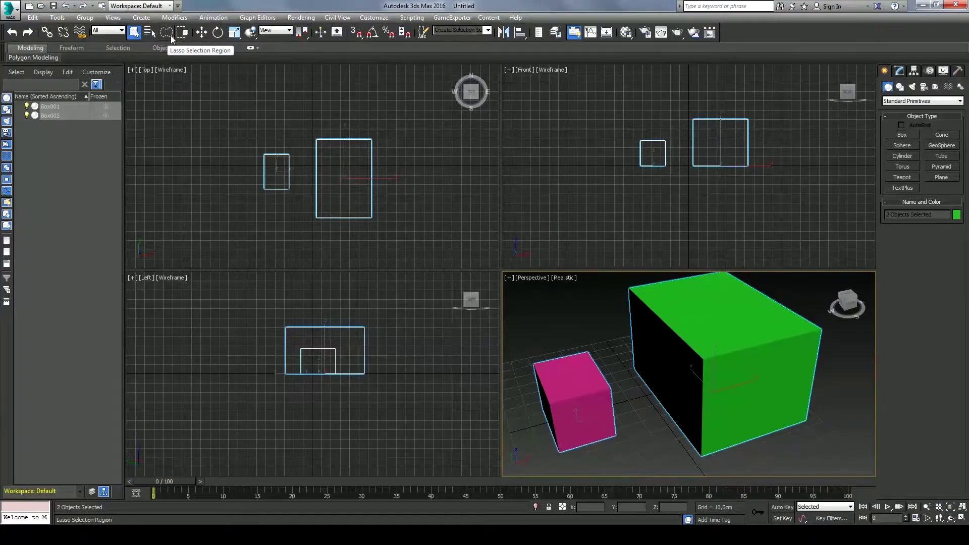
{"action": "mouse_move", "coordinate": [532, 329]}
{"action": "left_mouse_down"}
{"action": "mouse_move", "coordinate": [578, 452]}
{"action": "mouse_move", "coordinate": [632, 418]}
{"action": "mouse_move", "coordinate": [736, 430]}
{"action": "mouse_move", "coordinate": [834, 400]}
{"action": "mouse_move", "coordinate": [819, 356]}
{"action": "mouse_move", "coordinate": [738, 320]}
{"action": "mouse_move", "coordinate": [622, 305]}
{"action": "mouse_move", "coordinate": [591, 327]}
{"action": "mouse_move", "coordinate": [573, 315]}
{"action": "mouse_move", "coordinate": [531, 325]}
{"action": "left_mouse_up"}
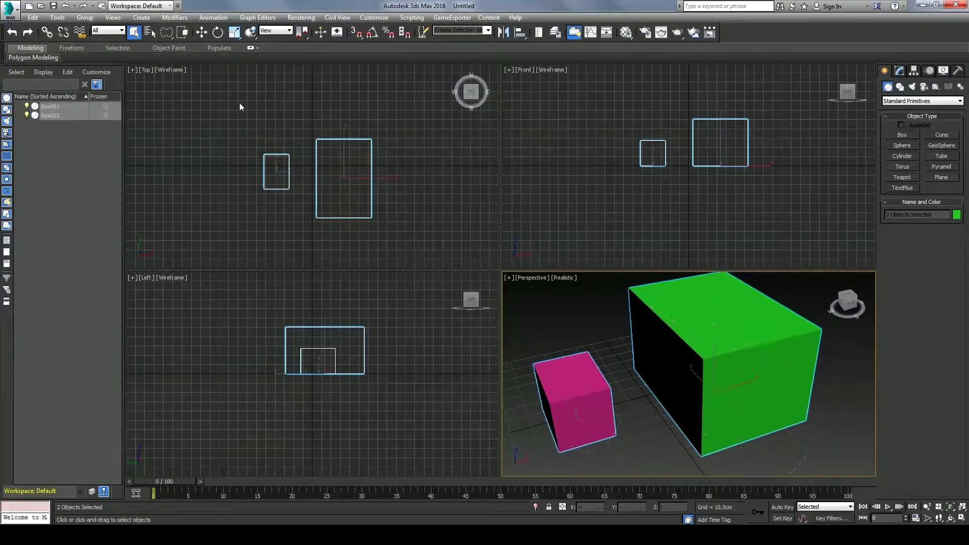
{"action": "middle_click", "coordinate": [240, 102]}
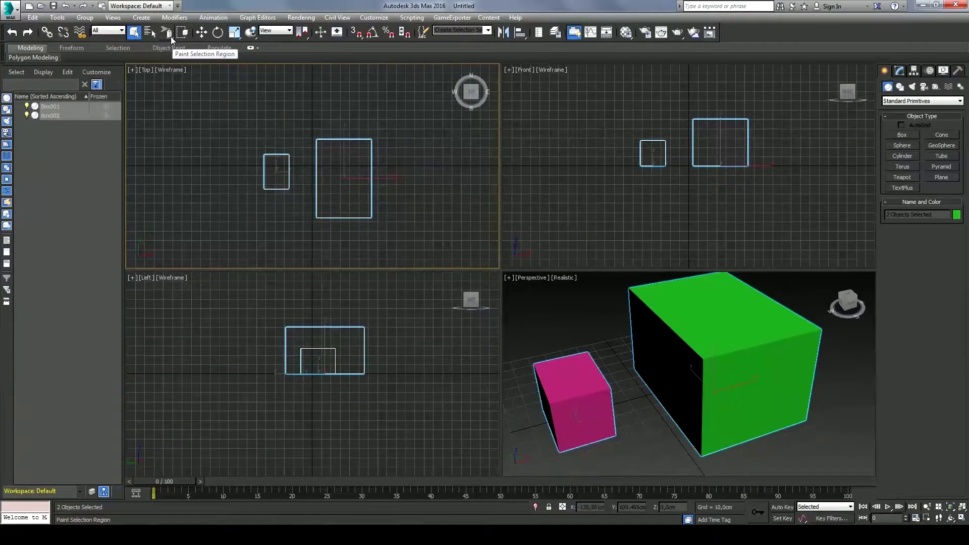
{"action": "left_click", "coordinate": [655, 454]}
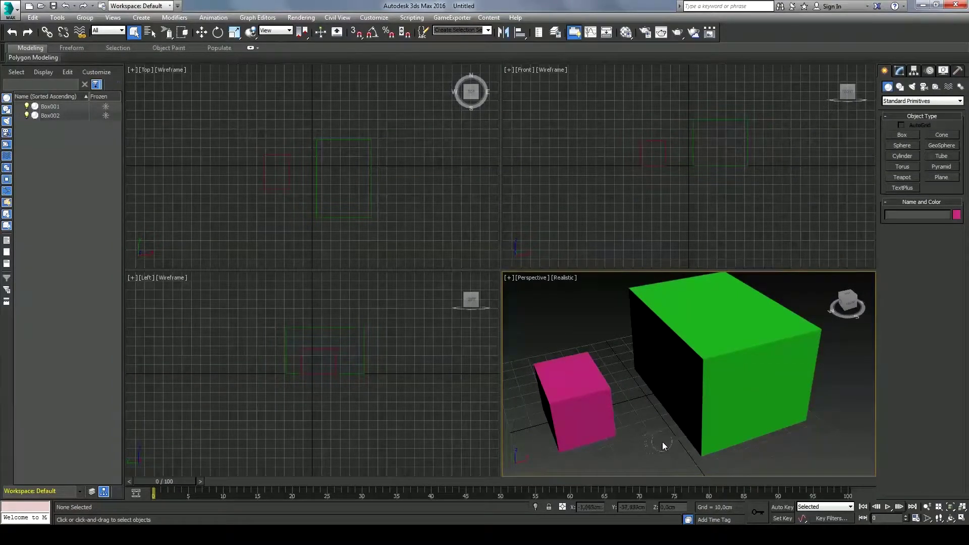
{"action": "left_click", "coordinate": [677, 382]}
{"action": "left_click", "coordinate": [614, 434], "text": "ctrl"}
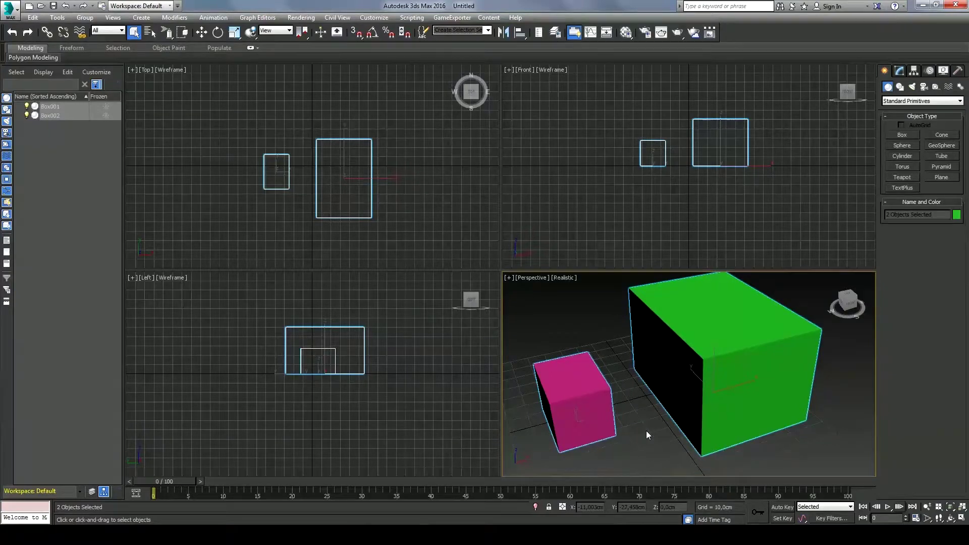
{"action": "right_click", "coordinate": [392, 223]}
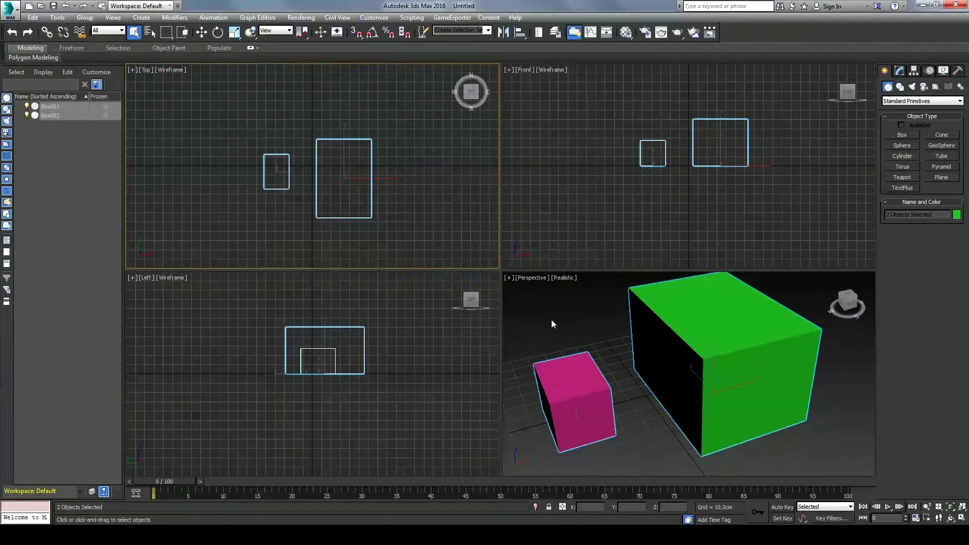
Step: Drag several marquee regions, selecting both boxes, then the green box, then clear the selection
{"action": "left_click", "coordinate": [547, 297]}
{"action": "left_click_drag", "start_coordinate": [542, 290], "coordinate": [650, 353]}
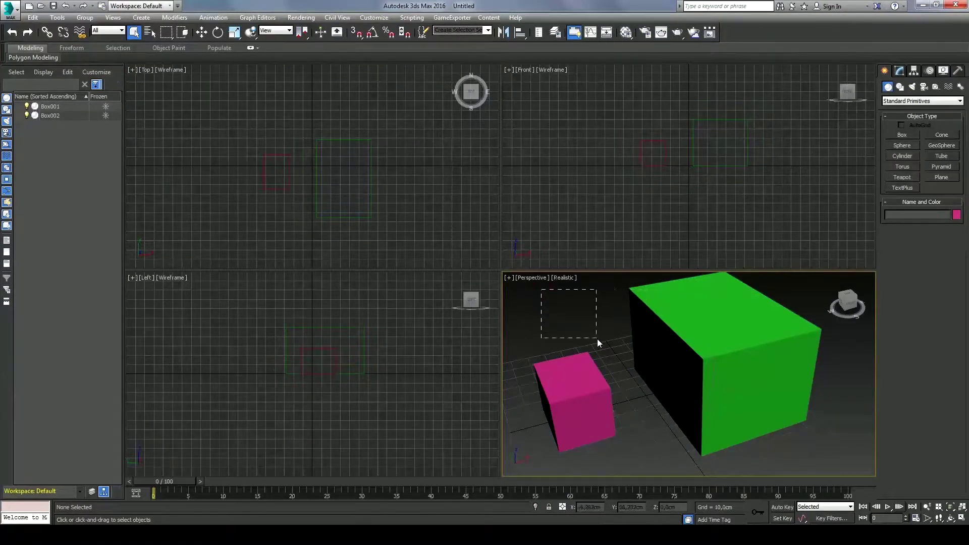
{"action": "left_click_drag", "start_coordinate": [598, 338], "coordinate": [640, 359]}
{"action": "mouse_move", "coordinate": [646, 365]}
{"action": "left_mouse_down"}
{"action": "mouse_move", "coordinate": [644, 347]}
{"action": "mouse_move", "coordinate": [651, 362]}
{"action": "left_mouse_up"}
{"action": "left_click", "coordinate": [571, 310]}
{"action": "left_click_drag", "start_coordinate": [549, 286], "coordinate": [641, 368]}
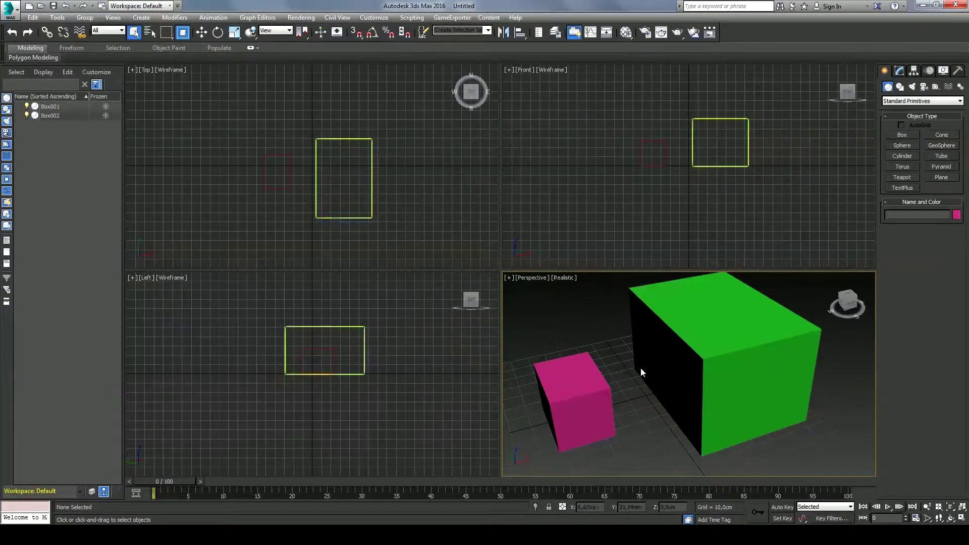
{"action": "left_click", "coordinate": [549, 299]}
{"action": "left_click_drag", "start_coordinate": [550, 298], "coordinate": [694, 391]}
{"action": "left_click", "coordinate": [526, 306]}
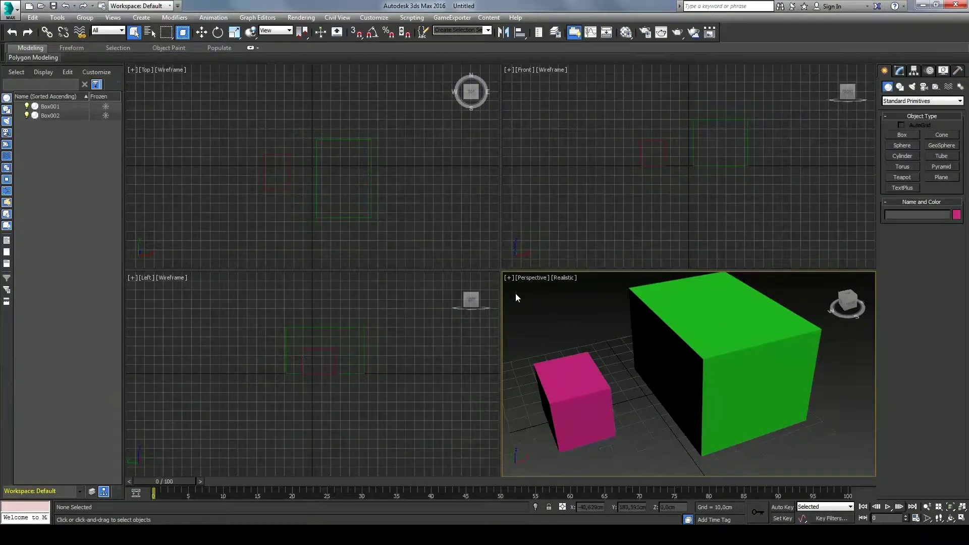
Step: Marquee across the Perspective view so only Box002 ends up selected
{"action": "left_click_drag", "start_coordinate": [515, 292], "coordinate": [693, 459]}
{"action": "left_click_drag", "start_coordinate": [693, 459], "coordinate": [708, 459]}
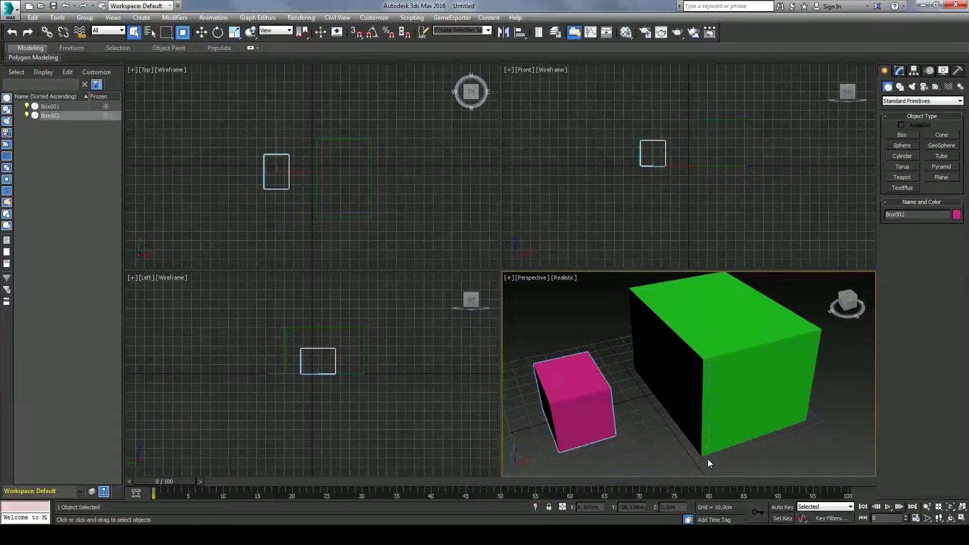
{"action": "left_click", "coordinate": [585, 318]}
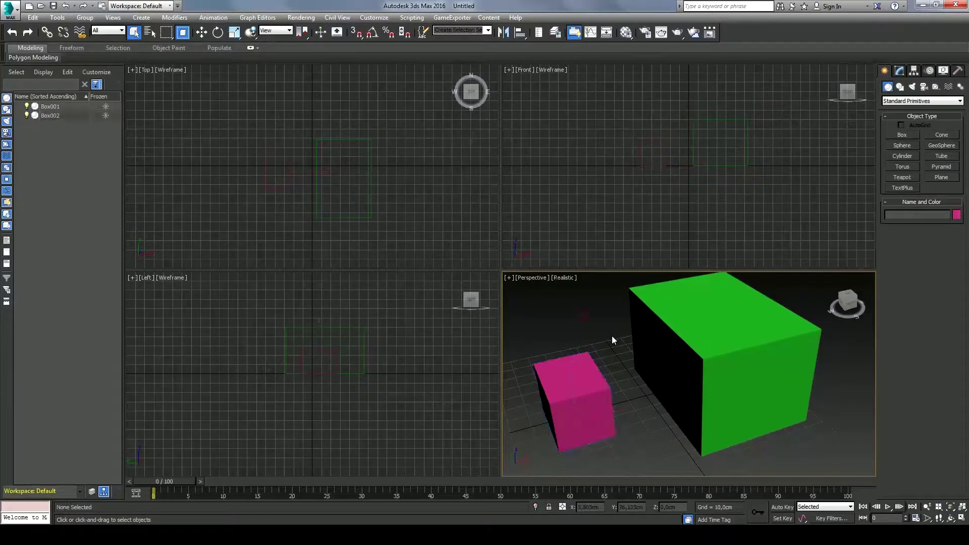
{"action": "middle_click_drag", "start_coordinate": [612, 334], "coordinate": [601, 341]}
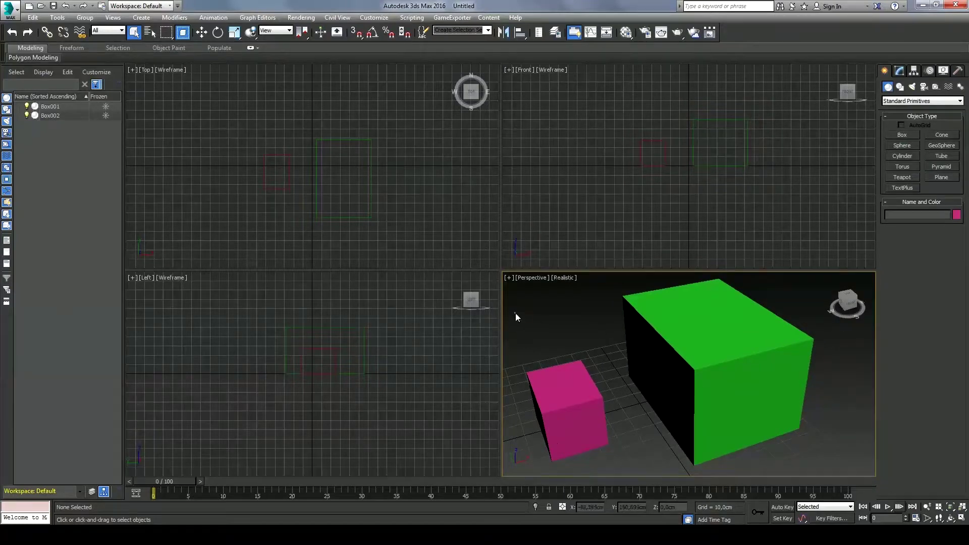
{"action": "left_click_drag", "start_coordinate": [516, 313], "coordinate": [729, 467]}
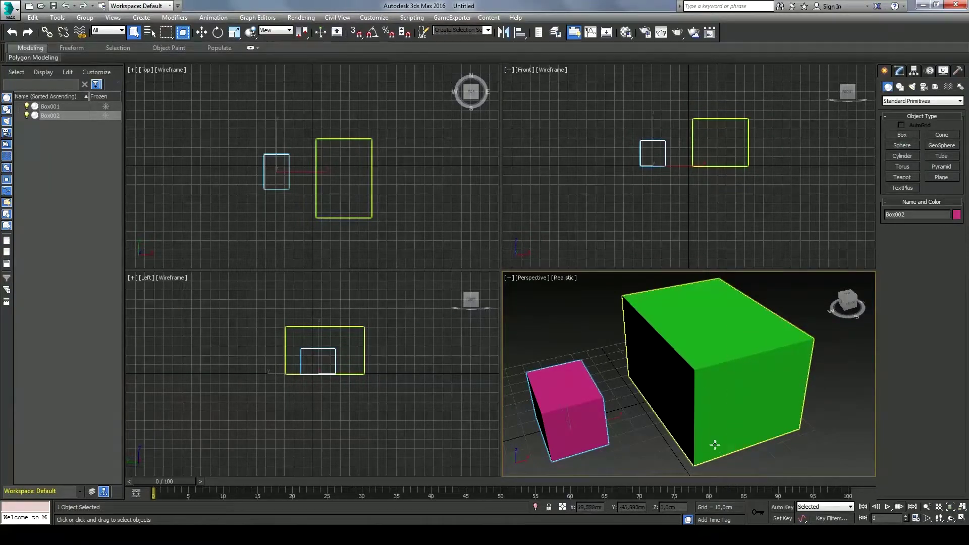
Step: Switch to crossing regions and drag Box002 with the Move gizmo along X and the XY plane
{"action": "left_click", "coordinate": [182, 33]}
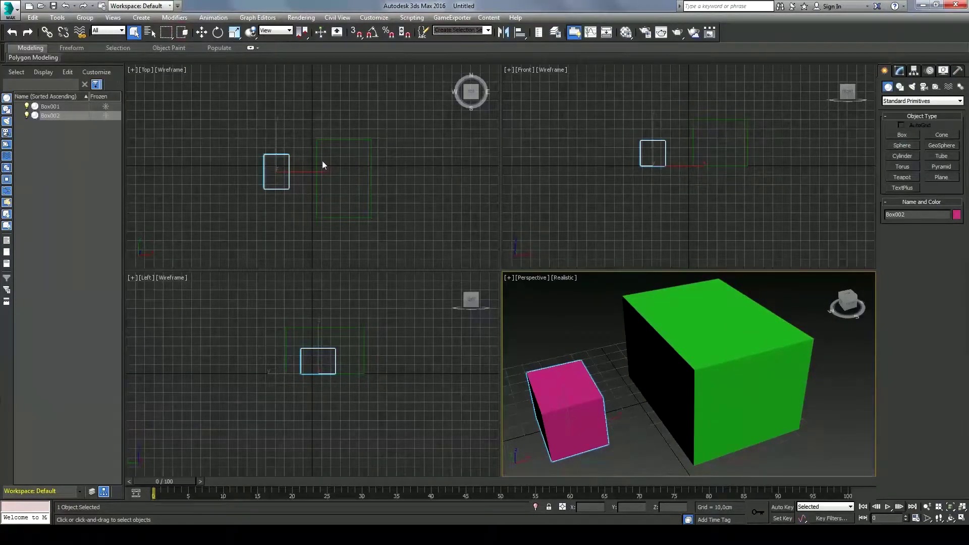
{"action": "left_click", "coordinate": [201, 33]}
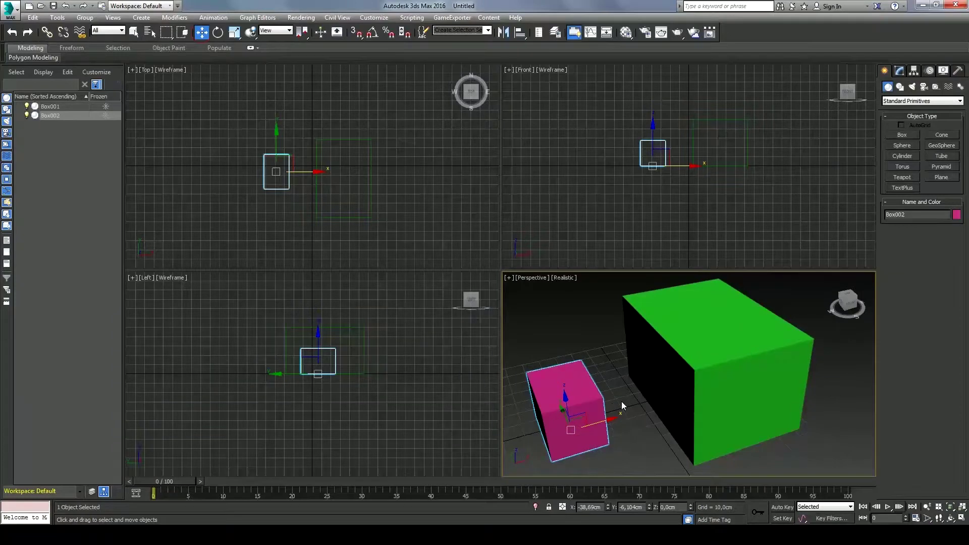
{"action": "middle_click_drag", "start_coordinate": [634, 426], "coordinate": [646, 402]}
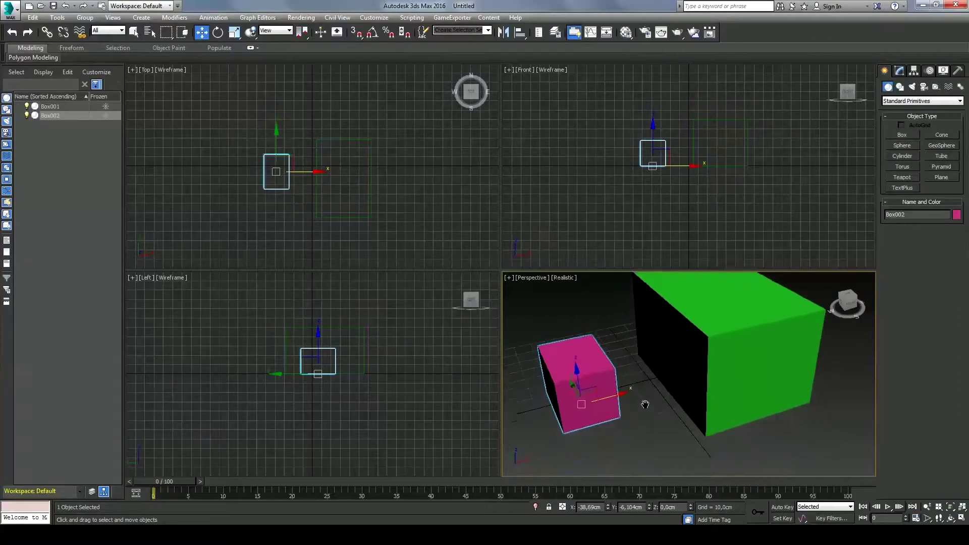
{"action": "left_click_drag", "start_coordinate": [609, 400], "coordinate": [567, 350]}
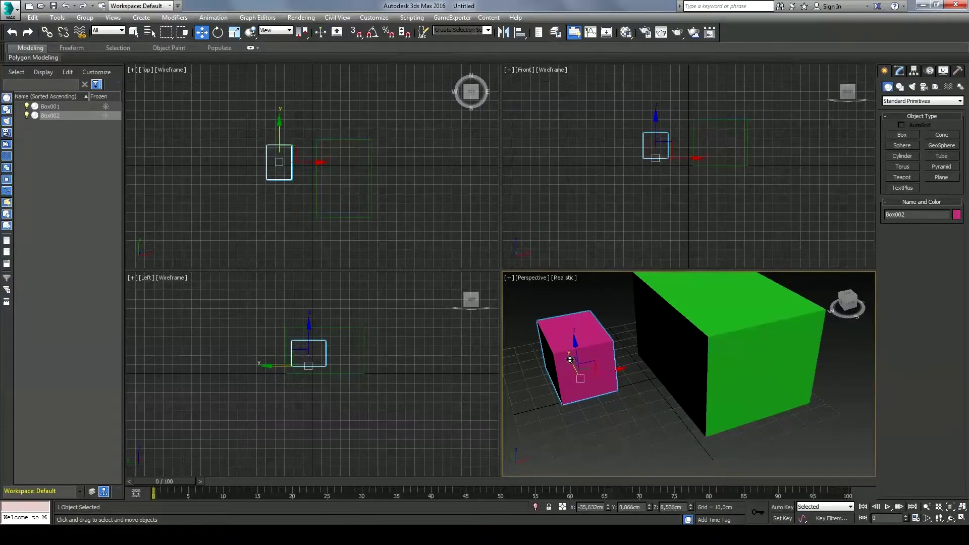
{"action": "left_click_drag", "start_coordinate": [591, 368], "coordinate": [586, 390]}
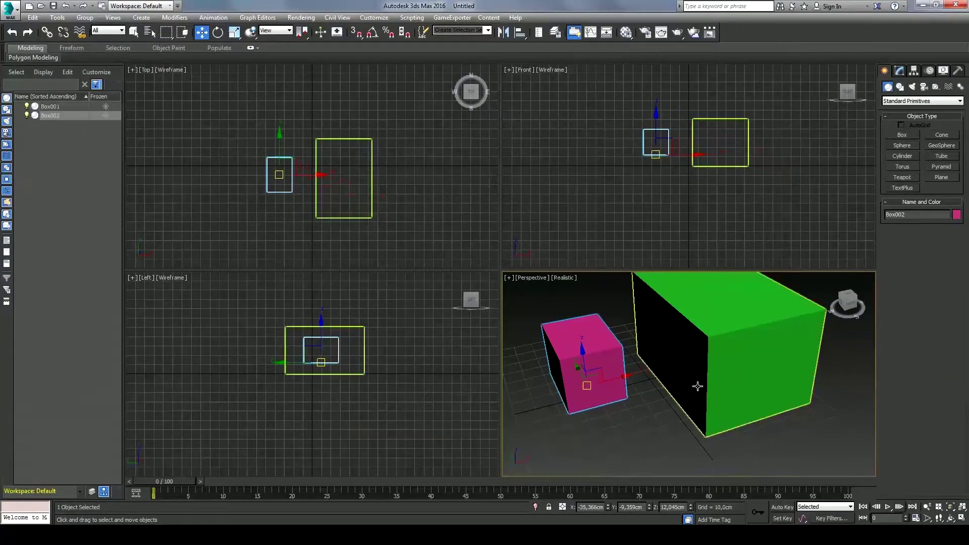
Step: Rotate Box002 about its Z axis with Select and Rotate
{"action": "middle_click_drag", "start_coordinate": [589, 401], "coordinate": [582, 404]}
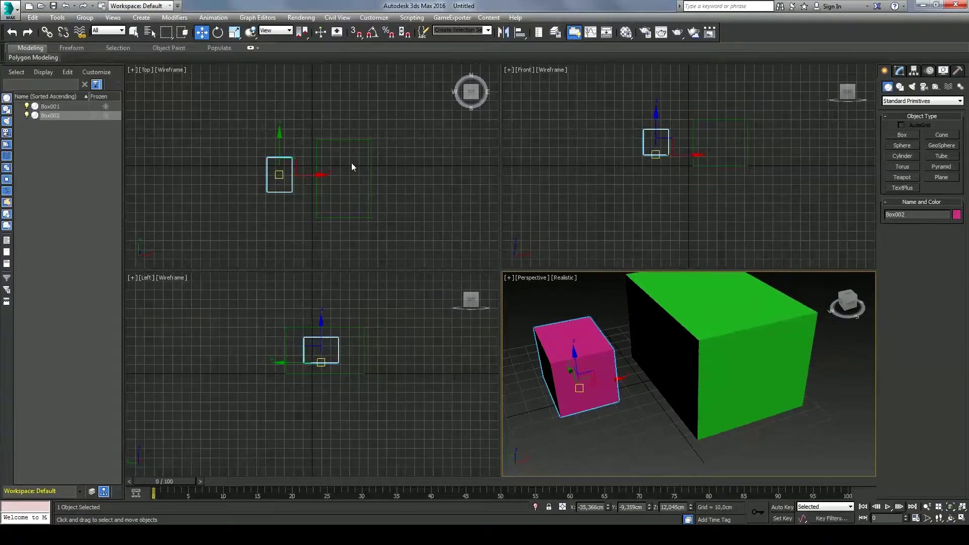
{"action": "left_click", "coordinate": [217, 34]}
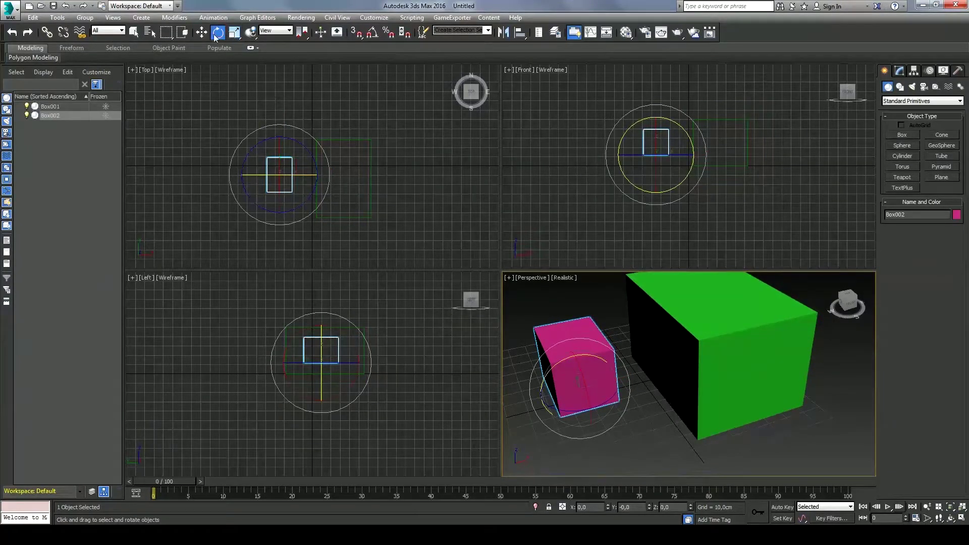
{"action": "left_click_drag", "start_coordinate": [581, 411], "coordinate": [651, 368]}
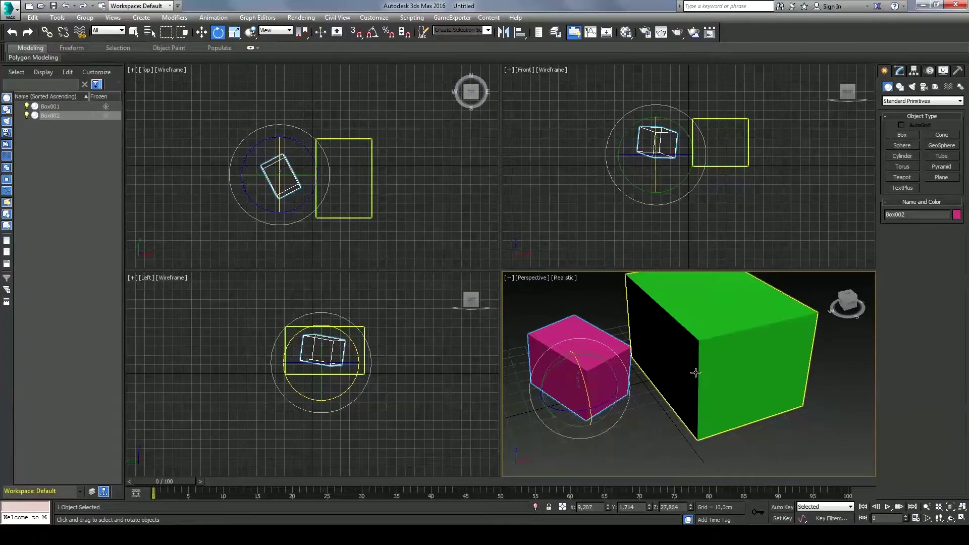
Step: Undo the rotation with Ctrl+Z and four further Undo steps
{"action": "key", "text": "ctrl+z"}
{"action": "key", "text": "ctrl+z"}
{"action": "key", "text": "ctrl+z"}
{"action": "key", "text": "ctrl+z"}
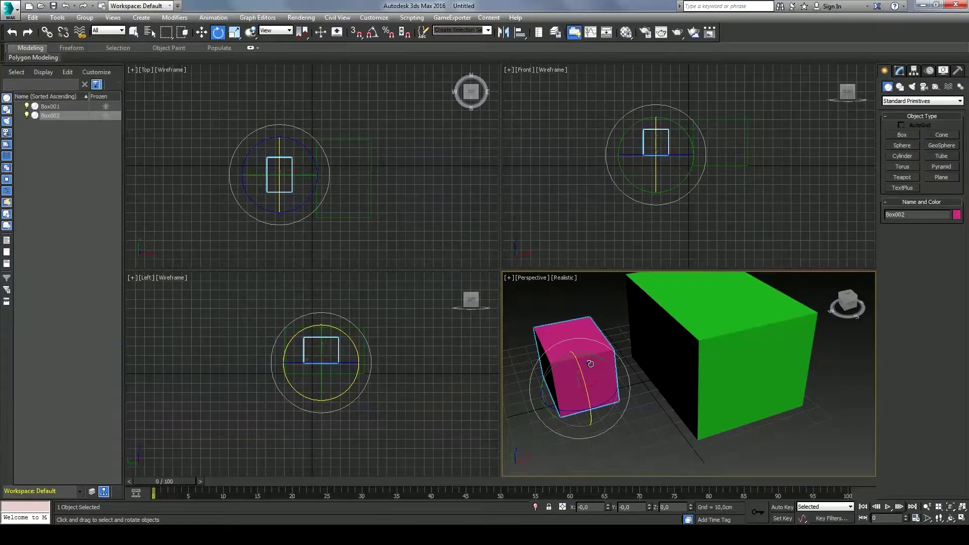
{"action": "left_click", "coordinate": [14, 32]}
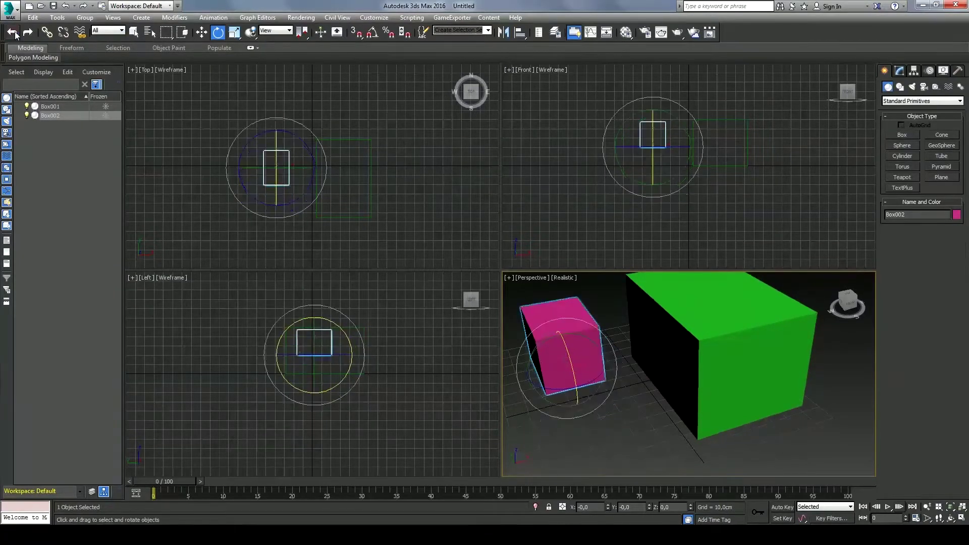
{"action": "left_click", "coordinate": [14, 31]}
{"action": "left_click", "coordinate": [14, 31]}
{"action": "left_click", "coordinate": [14, 32]}
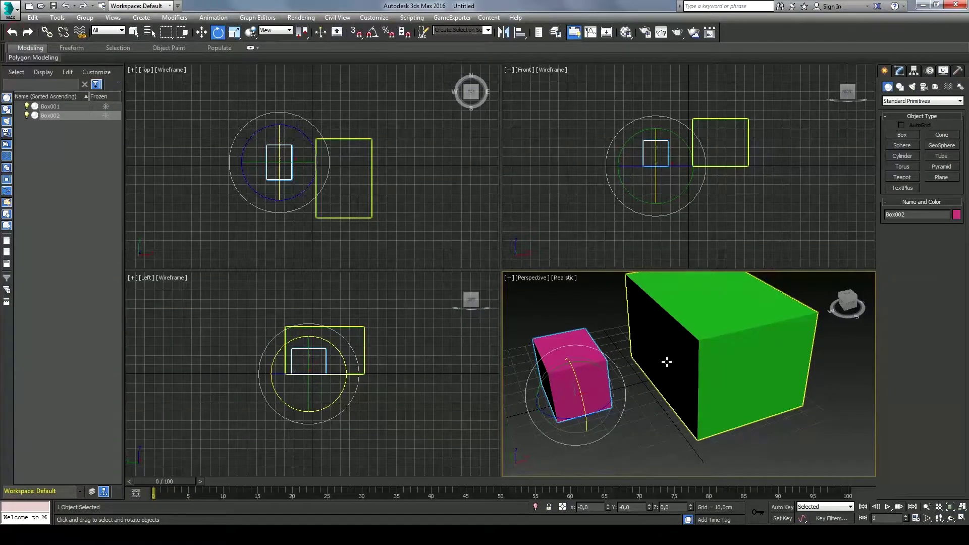
Step: Choose Select and Uniform Scale, try squashing Box002 non-uniformly, and cancel the scale
{"action": "middle_click_drag", "start_coordinate": [649, 372], "coordinate": [643, 373]}
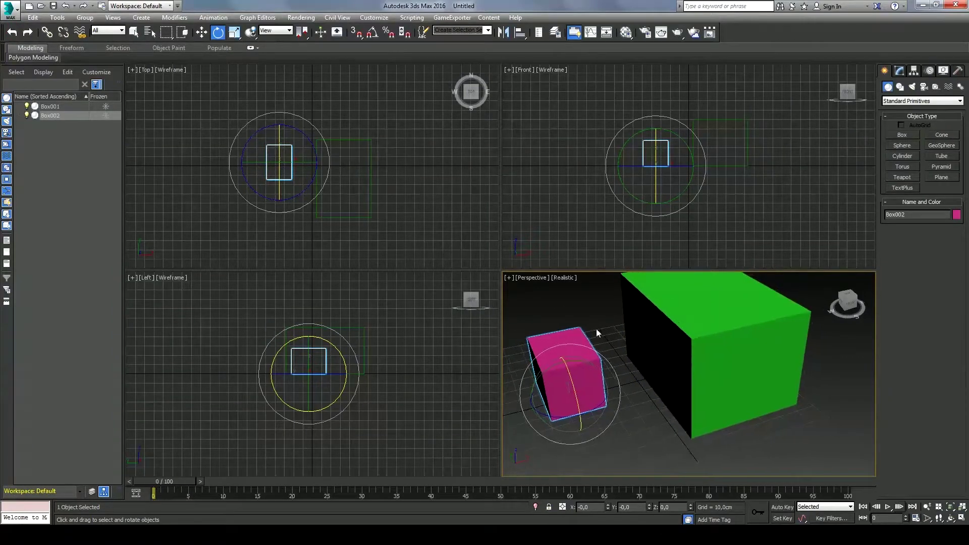
{"action": "left_click", "coordinate": [234, 32]}
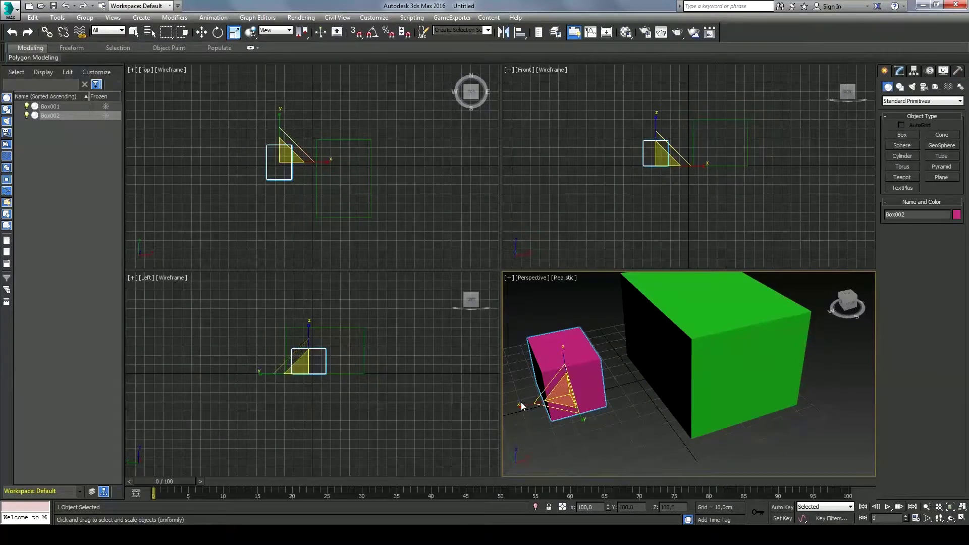
{"action": "middle_click_drag", "start_coordinate": [525, 405], "coordinate": [576, 385], "text": "alt"}
{"action": "key", "text": "r"}
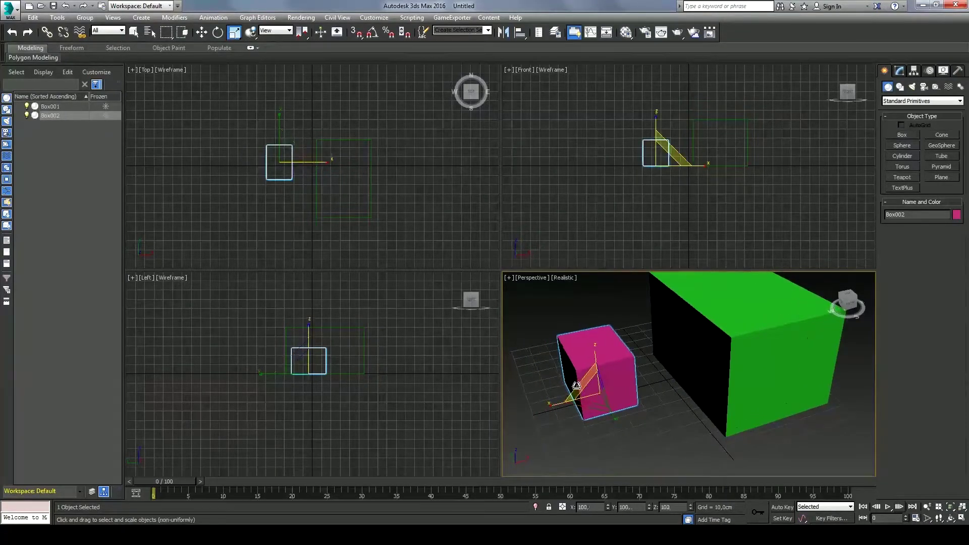
{"action": "left_click_drag", "start_coordinate": [576, 386], "coordinate": [439, 422]}
{"action": "right_click", "coordinate": [439, 422]}
Step: Cycle the scale modes through Uniform, Squash and Non-uniform, ending on Non-uniform Scale
{"action": "key", "text": "r"}
{"action": "key", "text": "r"}
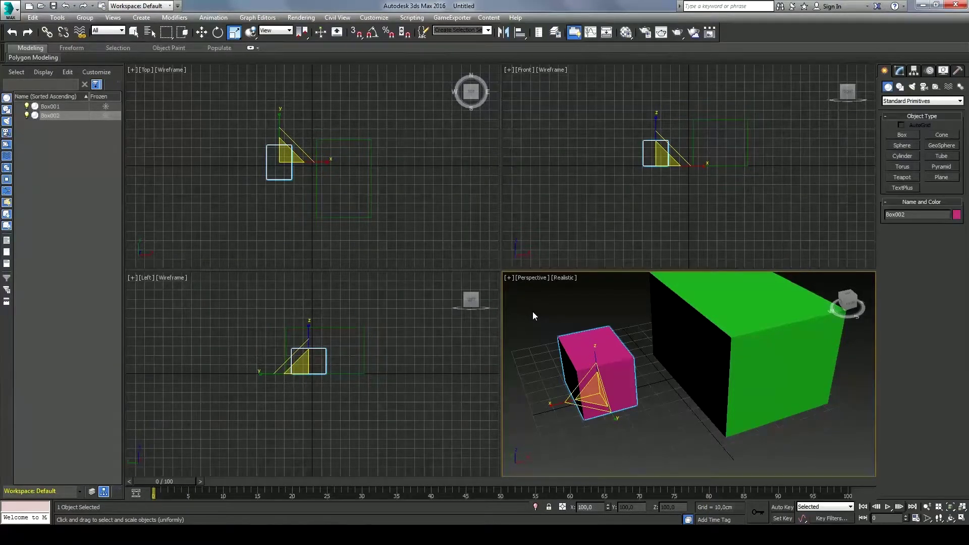
{"action": "key", "text": "r"}
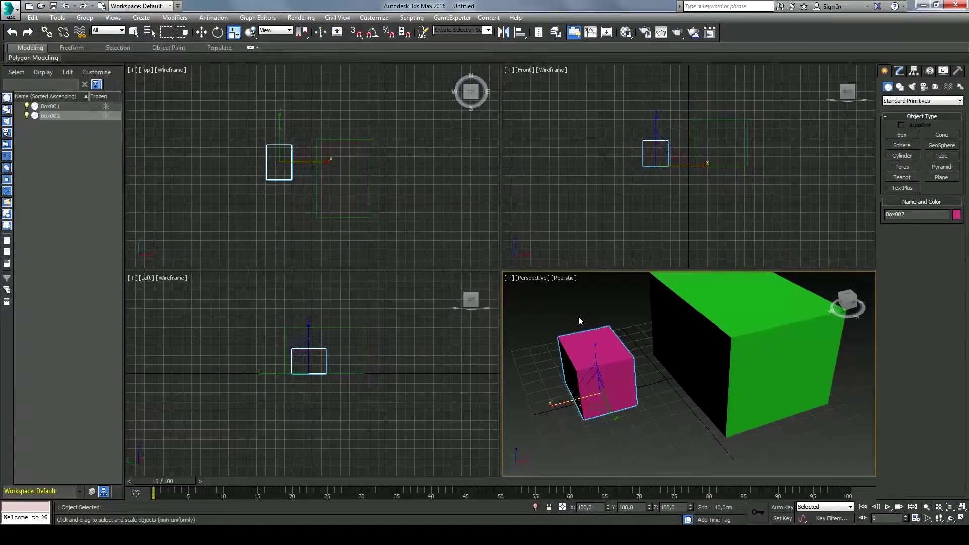
{"action": "key", "text": "r"}
{"action": "key", "text": "r"}
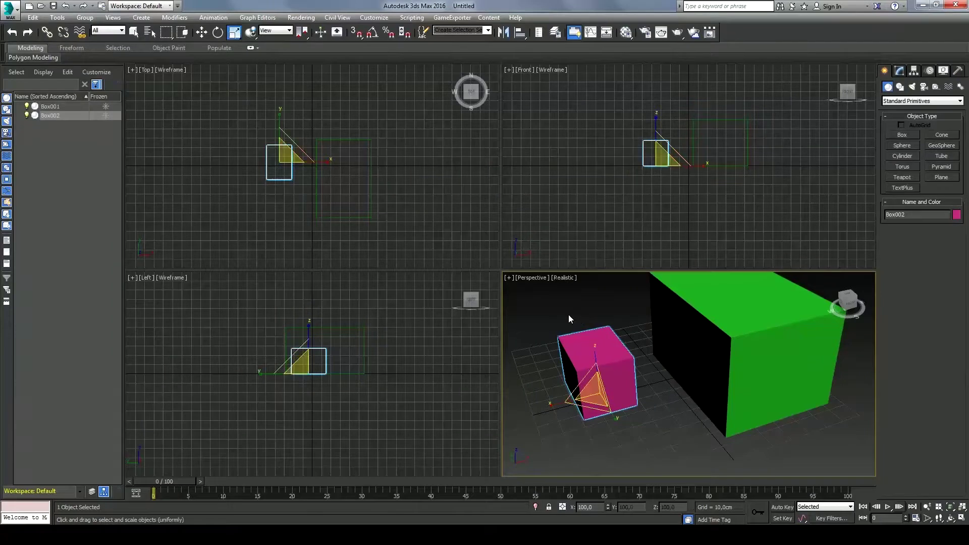
{"action": "key", "text": "r"}
{"action": "key", "text": "r"}
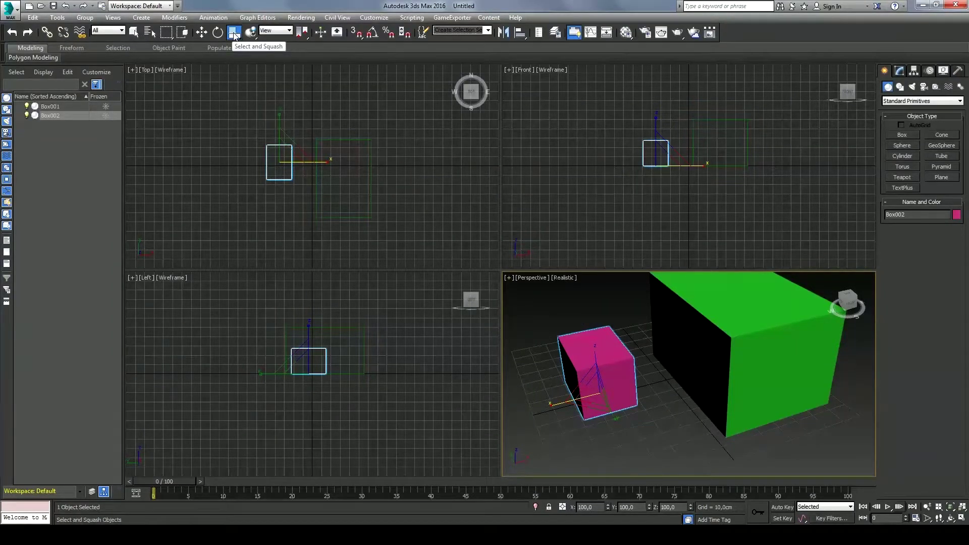
{"action": "right_click", "coordinate": [292, 78]}
{"action": "key", "text": "r"}
{"action": "key", "text": "r"}
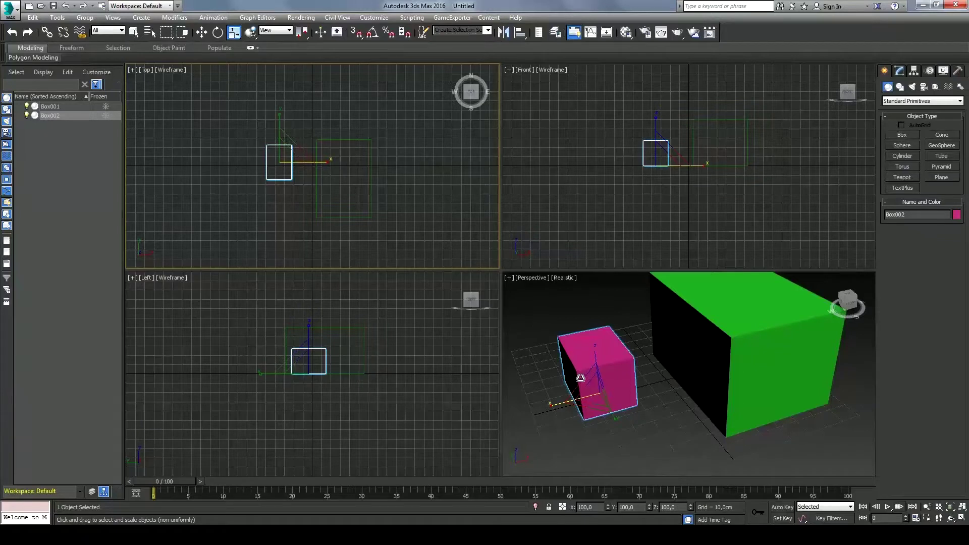
{"action": "mouse_move", "coordinate": [626, 380]}
{"action": "middle_mouse_down"}
{"action": "mouse_move", "coordinate": [618, 384]}
{"action": "mouse_move", "coordinate": [629, 376]}
{"action": "middle_mouse_up"}
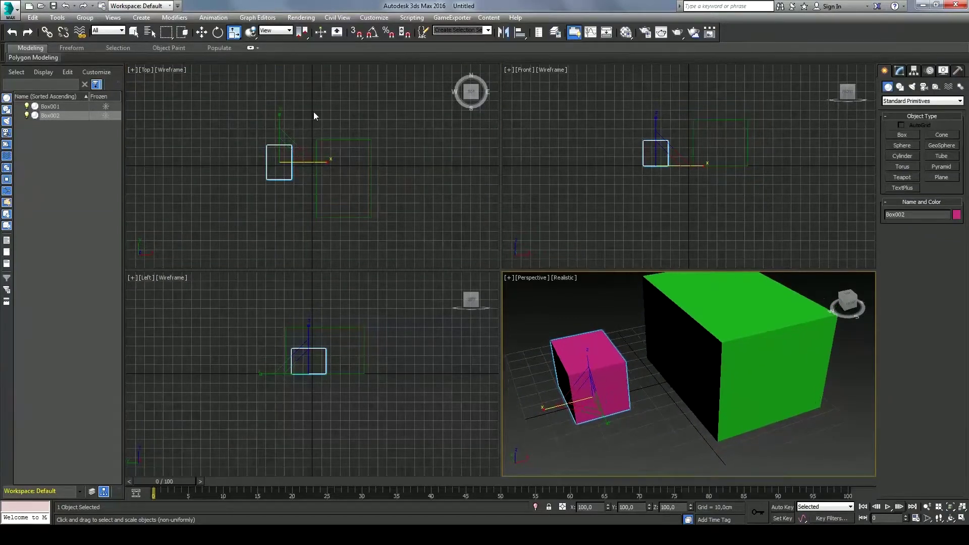
Step: Use Select and Place to set the pink box against the green box's side and rotate it
{"action": "left_click", "coordinate": [253, 36]}
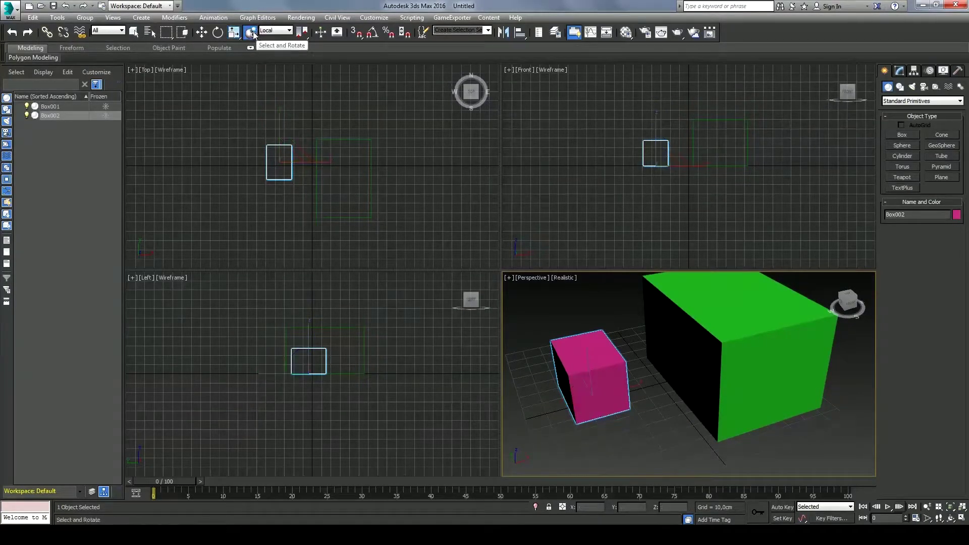
{"action": "left_click_drag", "start_coordinate": [253, 36], "coordinate": [251, 48]}
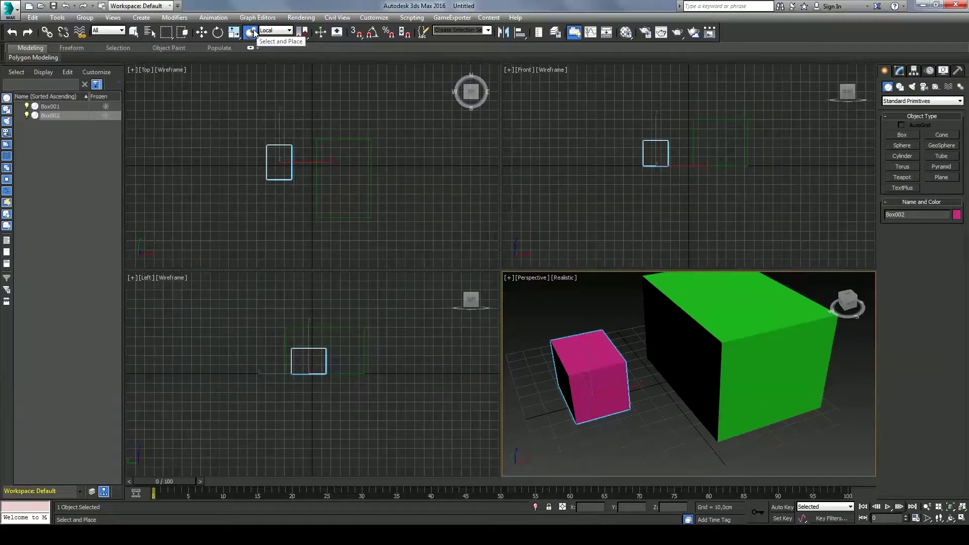
{"action": "left_click_drag", "start_coordinate": [589, 368], "coordinate": [547, 372]}
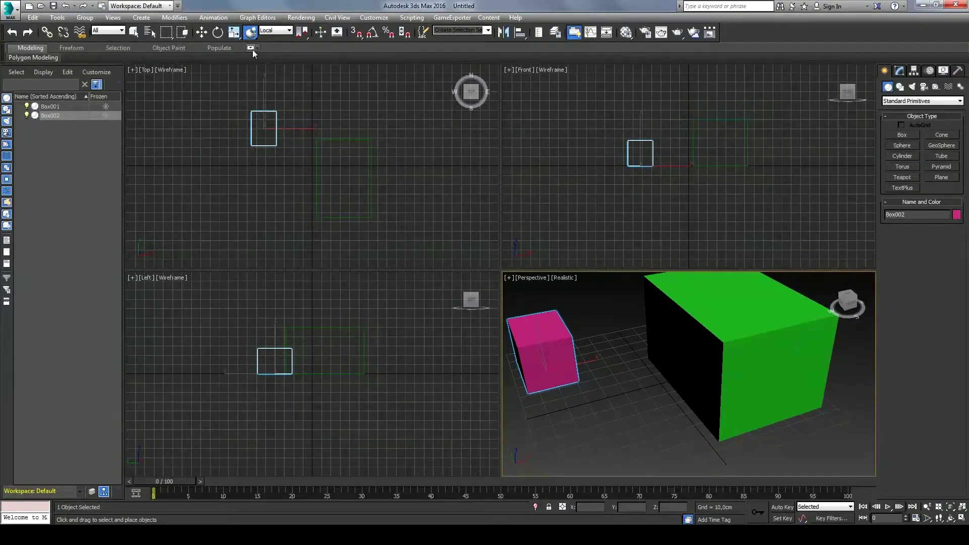
{"action": "left_click_drag", "start_coordinate": [251, 33], "coordinate": [255, 48]}
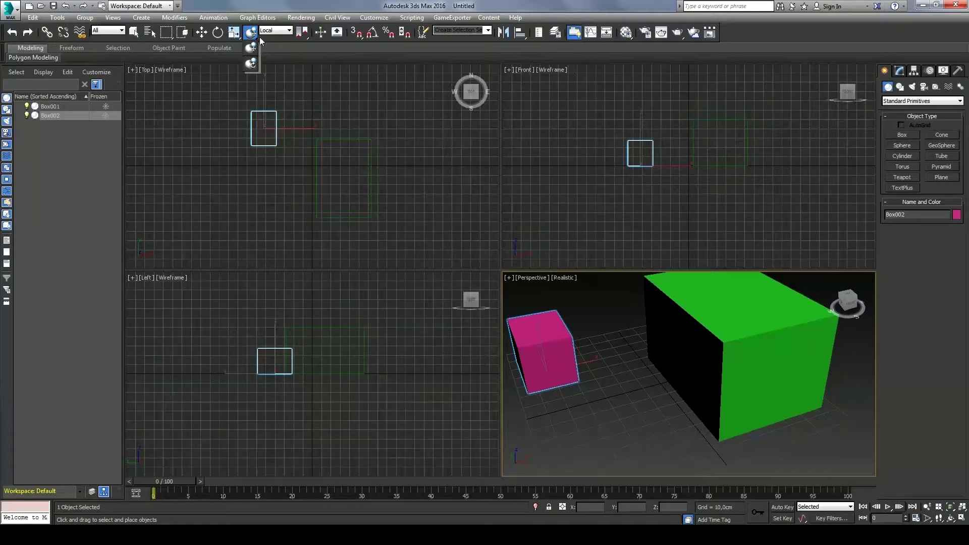
{"action": "left_click_drag", "start_coordinate": [541, 352], "coordinate": [682, 349]}
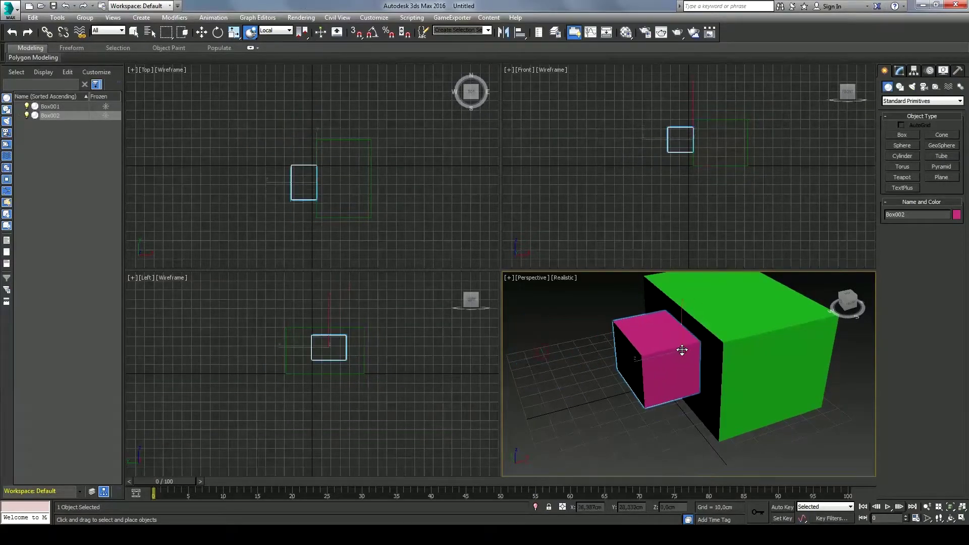
{"action": "left_click_drag", "start_coordinate": [252, 41], "coordinate": [253, 60]}
{"action": "left_click_drag", "start_coordinate": [656, 356], "coordinate": [659, 336]}
Step: Undo the last two placements of the pink box with Ctrl+Z
{"action": "key", "text": "ctrl+z"}
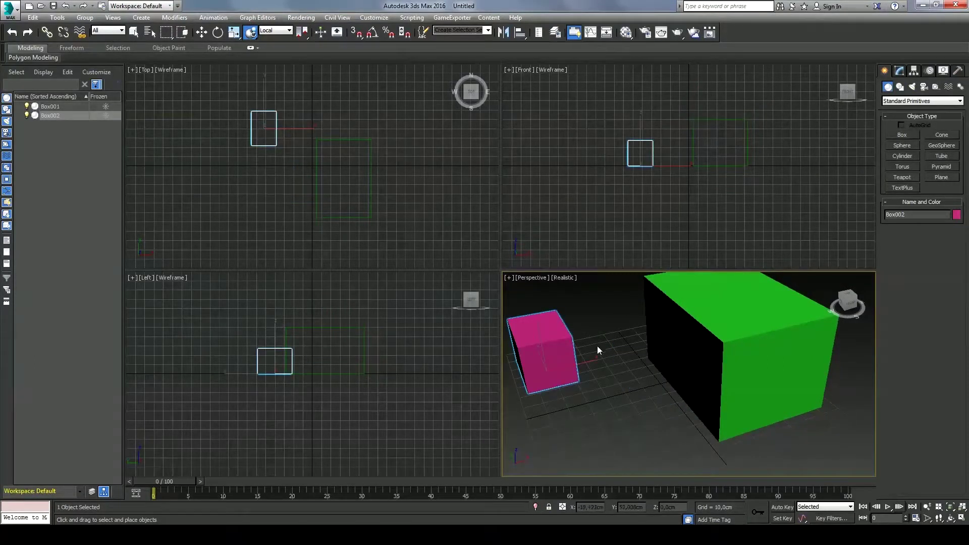
{"action": "key", "text": "ctrl+z"}
{"action": "middle_click_drag", "start_coordinate": [610, 356], "coordinate": [592, 348]}
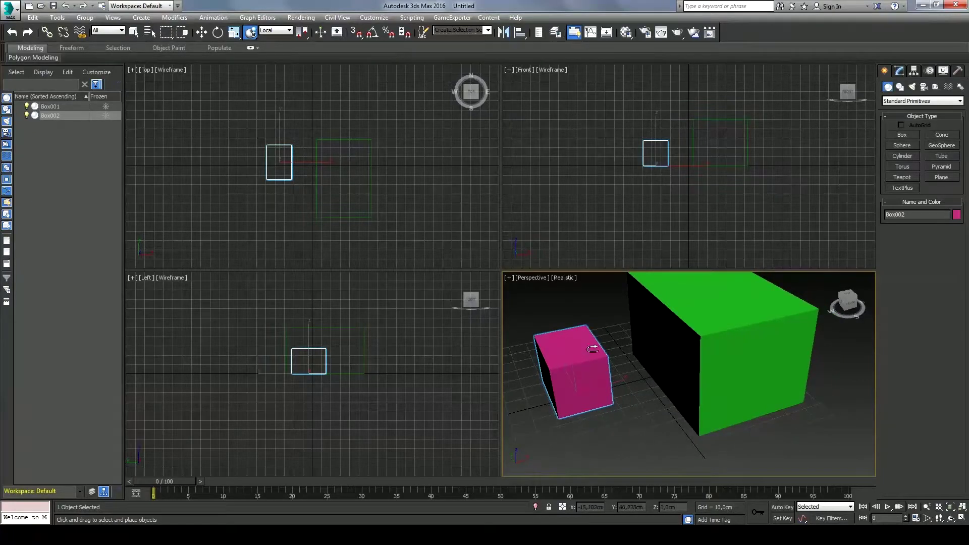
Step: With Select and Move active, toggle between Pivot Point Center and Selection Center, ending on Selection Center
{"action": "left_click", "coordinate": [204, 34]}
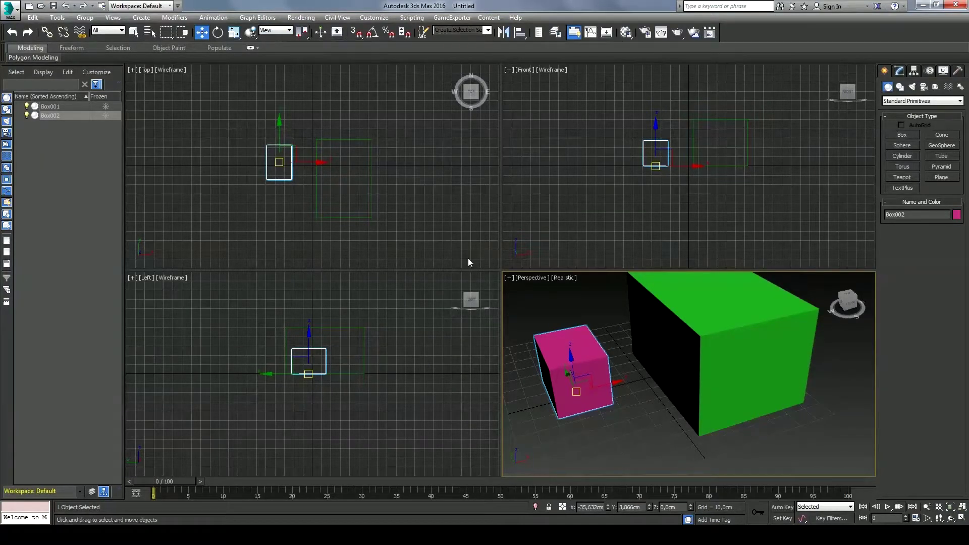
{"action": "middle_click_drag", "start_coordinate": [614, 404], "coordinate": [639, 374], "text": "alt"}
{"action": "scroll", "coordinate": [633, 373], "scroll_direction": "up", "scroll_amount": 3}
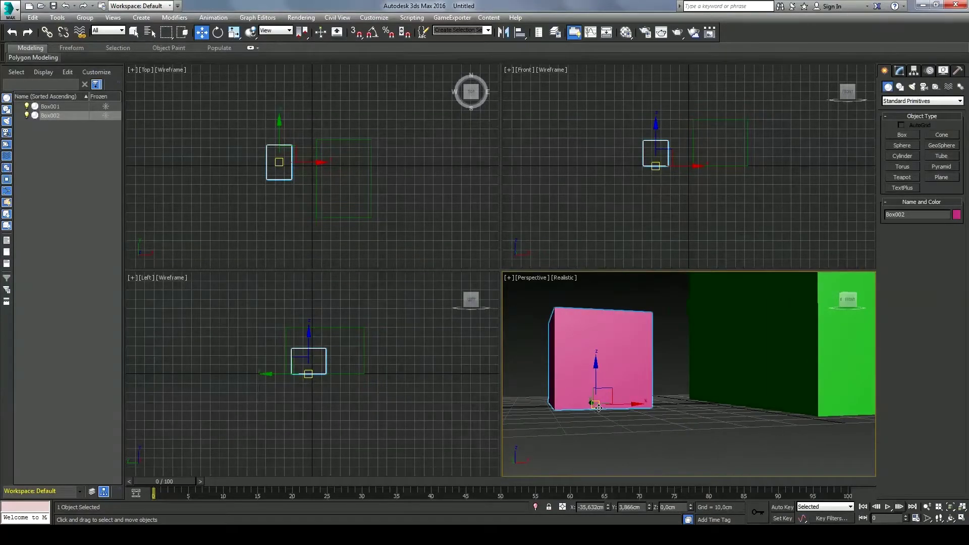
{"action": "mouse_move", "coordinate": [609, 418]}
{"action": "middle_mouse_down", "text": "alt"}
{"action": "mouse_move", "coordinate": [630, 406]}
{"action": "mouse_move", "coordinate": [595, 418]}
{"action": "mouse_move", "coordinate": [612, 429]}
{"action": "middle_mouse_up", "text": "alt"}
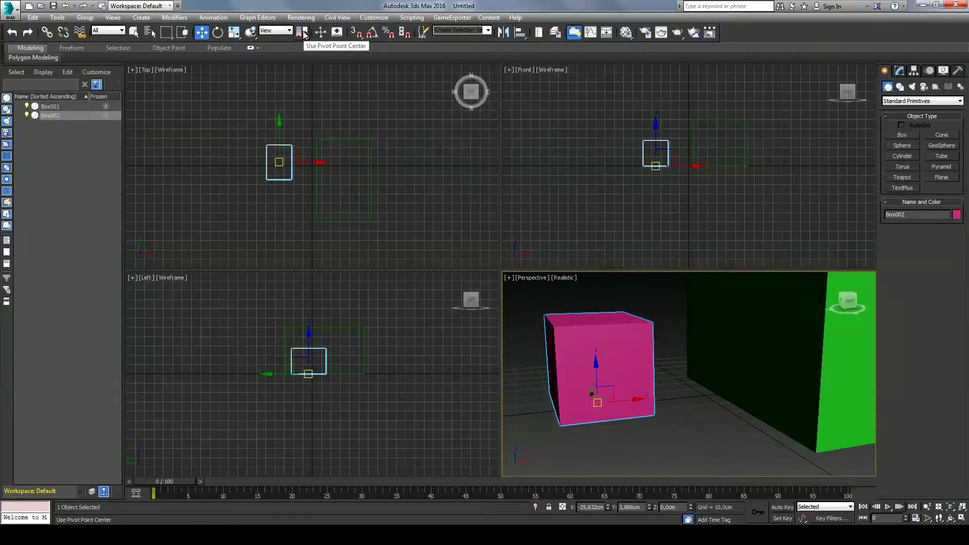
{"action": "left_click_drag", "start_coordinate": [303, 34], "coordinate": [299, 73]}
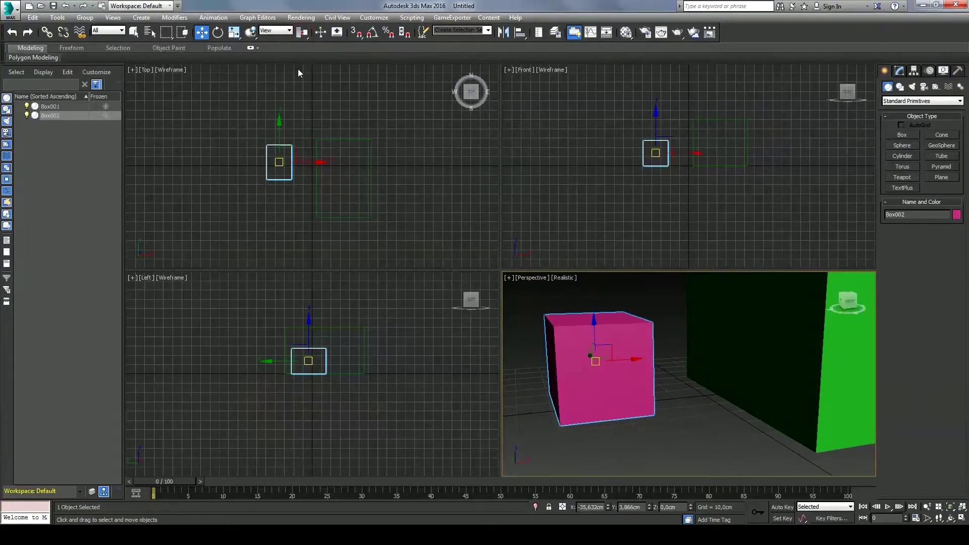
{"action": "left_click_drag", "start_coordinate": [303, 32], "coordinate": [303, 48]}
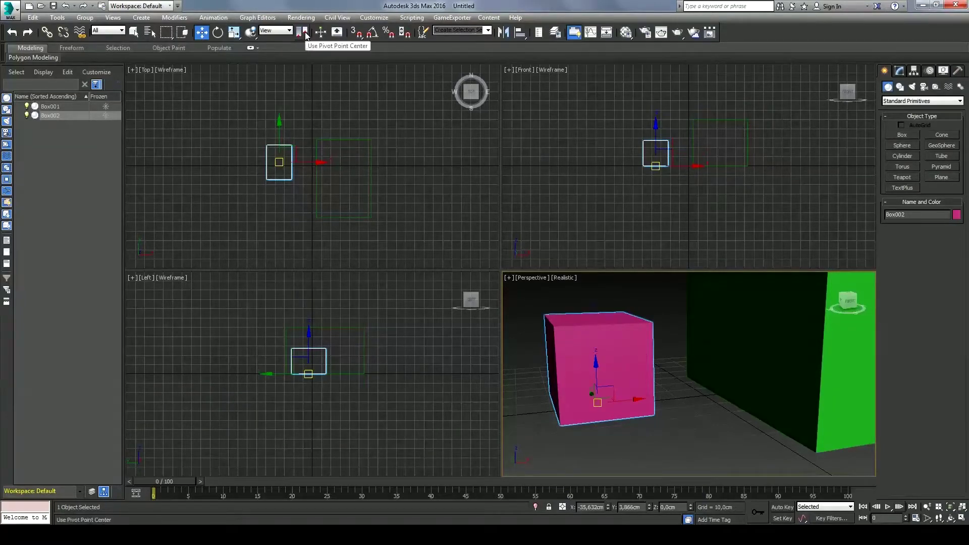
{"action": "middle_click_drag", "start_coordinate": [621, 350], "coordinate": [639, 377], "text": "alt"}
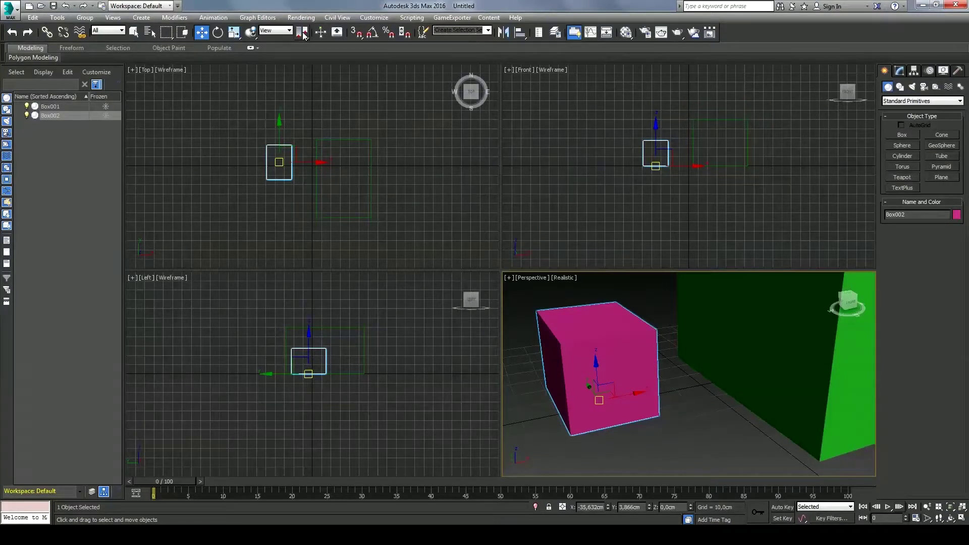
{"action": "left_click_drag", "start_coordinate": [303, 34], "coordinate": [305, 68]}
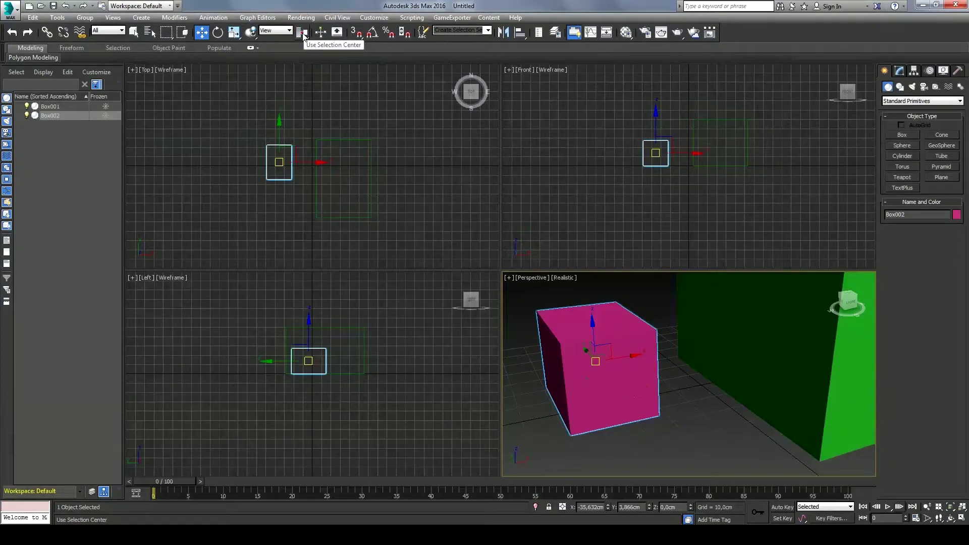
{"action": "middle_click_drag", "start_coordinate": [633, 382], "coordinate": [634, 383]}
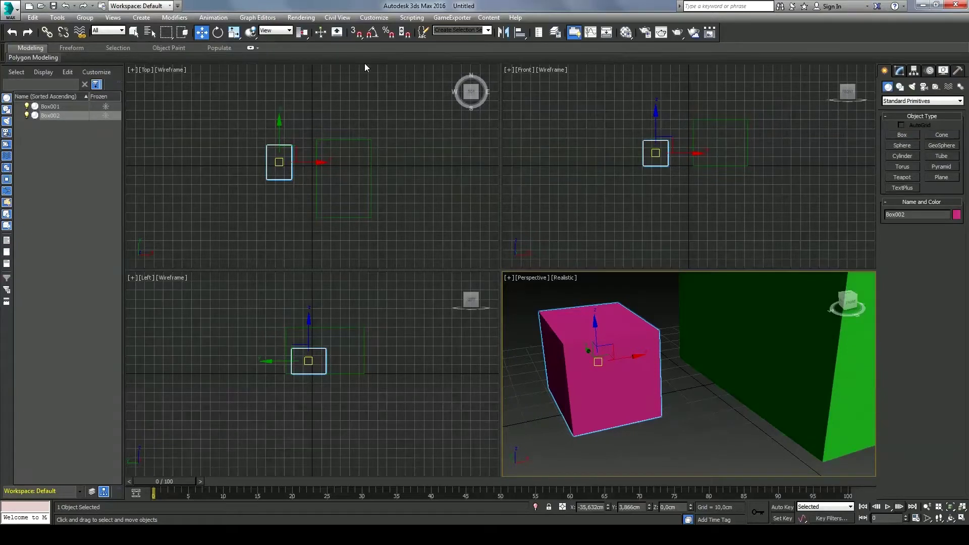
Step: Switch to Use Transform Coordinate Center and raise the pink box along Z
{"action": "left_click_drag", "start_coordinate": [302, 32], "coordinate": [307, 86]}
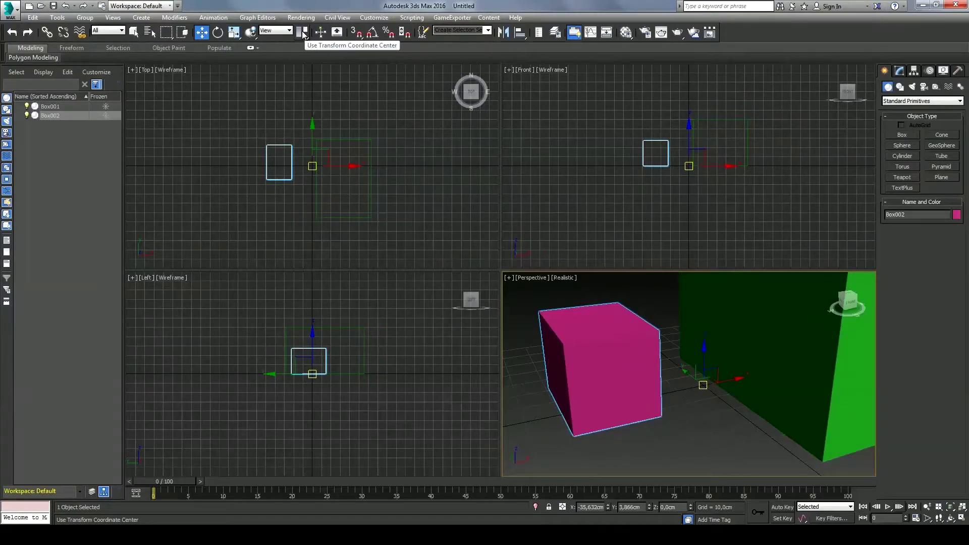
{"action": "middle_click_drag", "start_coordinate": [718, 410], "coordinate": [649, 396]}
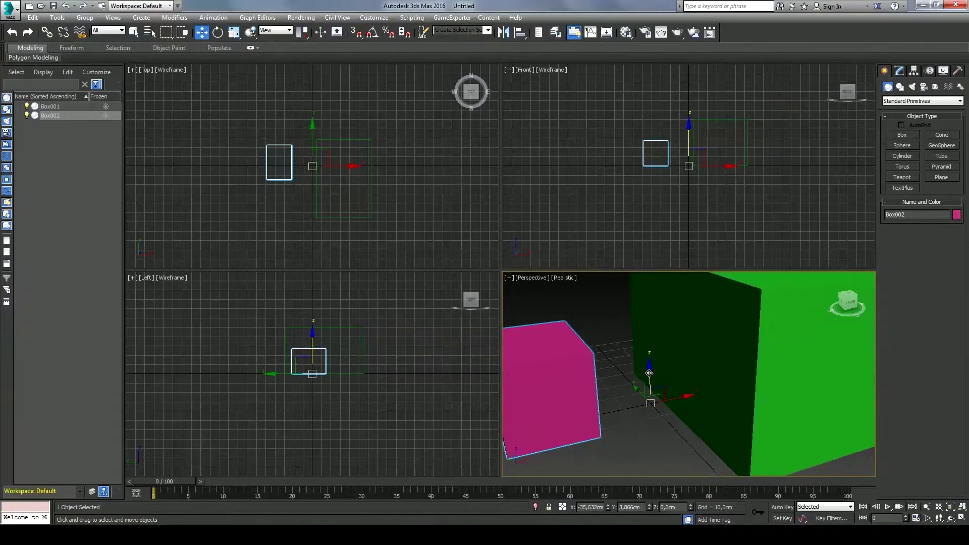
{"action": "mouse_move", "coordinate": [647, 394]}
{"action": "left_mouse_down"}
{"action": "mouse_move", "coordinate": [648, 349]}
{"action": "mouse_move", "coordinate": [648, 385]}
{"action": "left_mouse_up"}
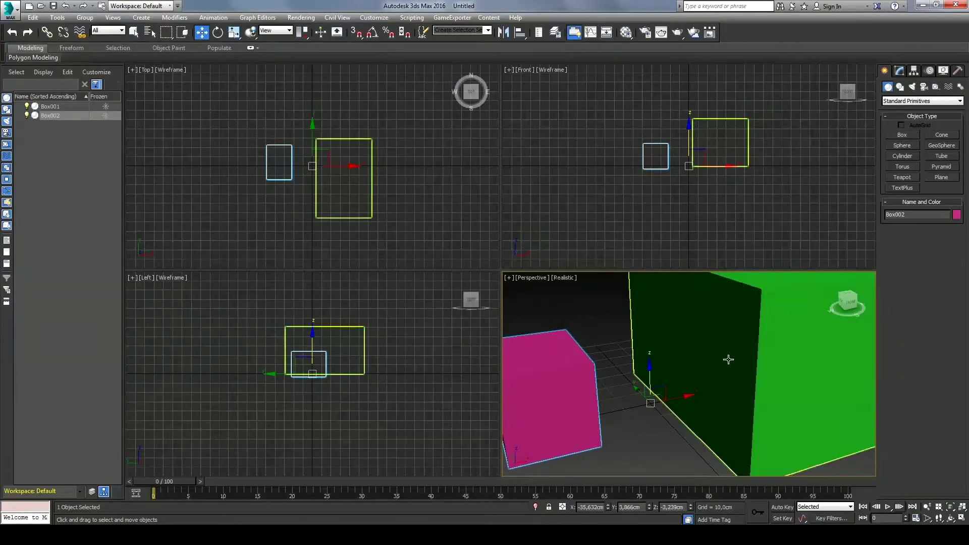
Step: Pan the Front, Top and Left views, then restore Use Pivot Point Center
{"action": "middle_click_drag", "start_coordinate": [691, 187], "coordinate": [631, 188]}
{"action": "middle_click_drag", "start_coordinate": [688, 168], "coordinate": [681, 201]}
{"action": "middle_click_drag", "start_coordinate": [340, 207], "coordinate": [333, 177]}
{"action": "middle_click_drag", "start_coordinate": [331, 351], "coordinate": [318, 353]}
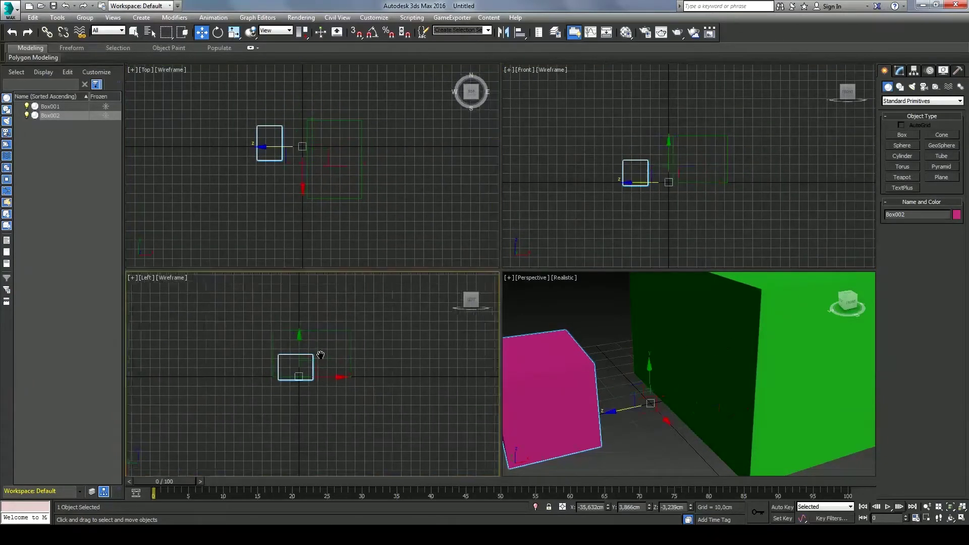
{"action": "scroll", "coordinate": [689, 373], "scroll_direction": "down", "scroll_amount": 6}
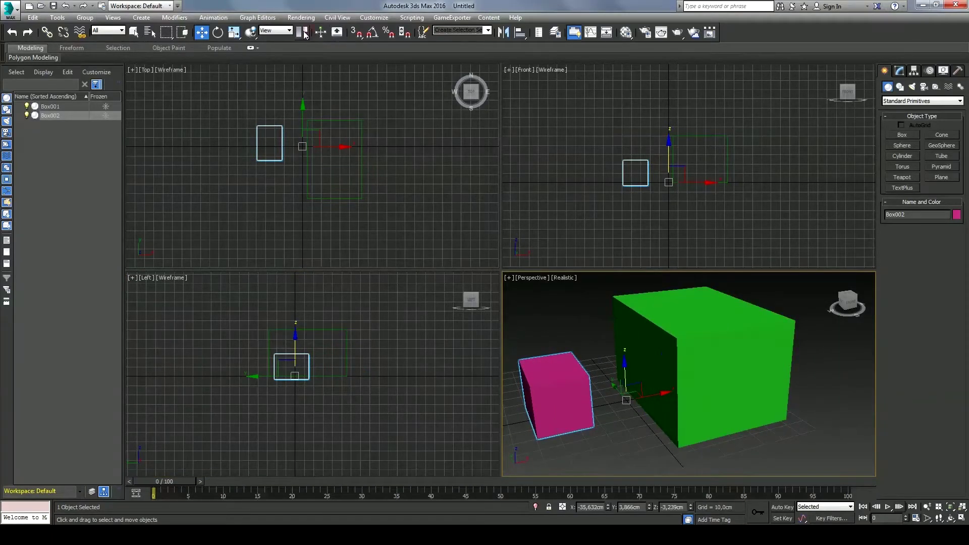
{"action": "left_click_drag", "start_coordinate": [302, 31], "coordinate": [300, 58]}
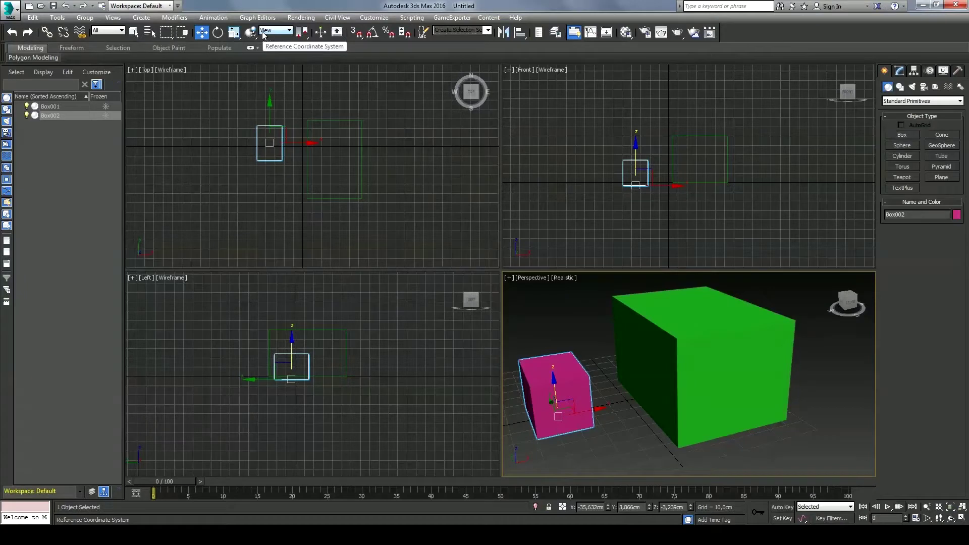
Step: Rotate Box002 about 35° around its Y axis, then return to Select and Move
{"action": "left_click", "coordinate": [218, 33]}
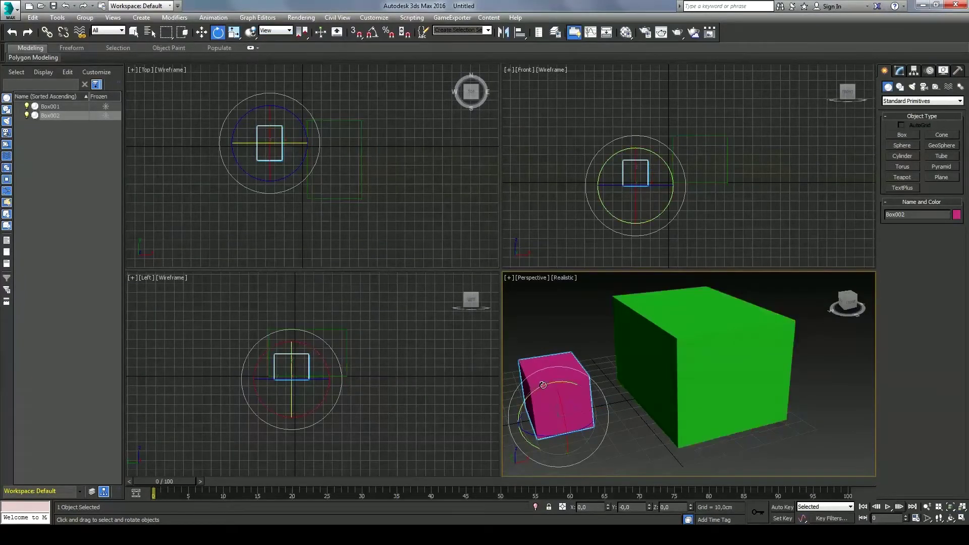
{"action": "left_click_drag", "start_coordinate": [543, 385], "coordinate": [579, 385]}
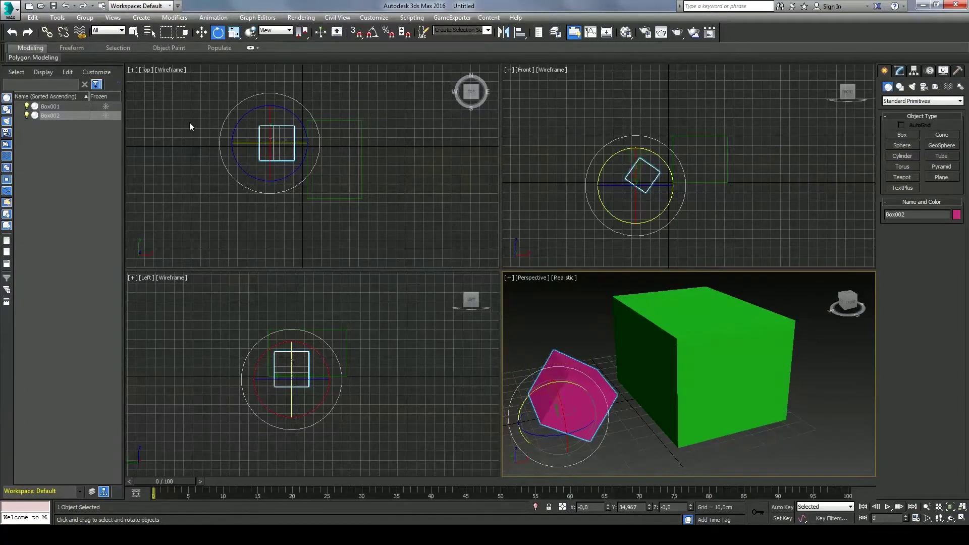
{"action": "left_click", "coordinate": [201, 32]}
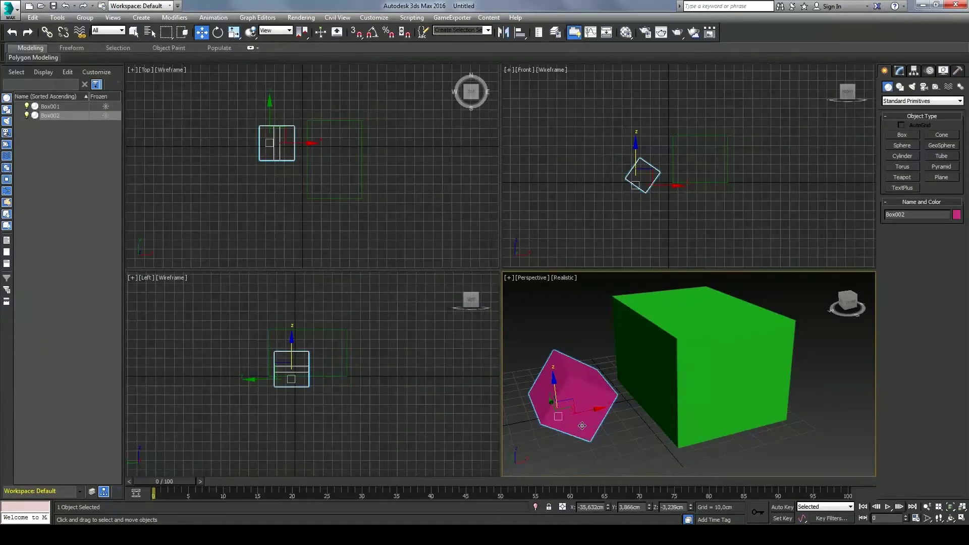
{"action": "middle_click_drag", "start_coordinate": [553, 443], "coordinate": [509, 457], "text": "alt"}
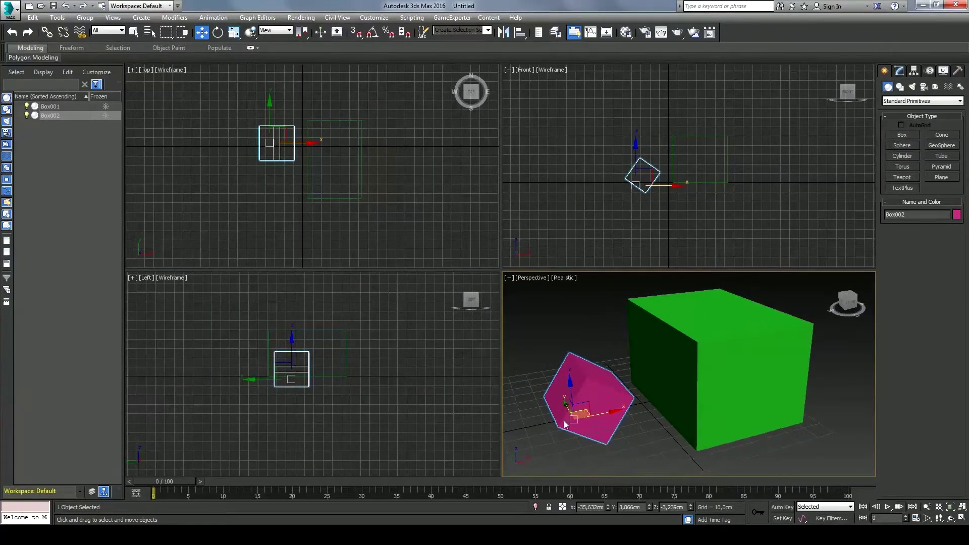
Step: Set the reference coordinate system to Local and nudge Box002 along its tilted axes
{"action": "left_click", "coordinate": [283, 30]}
{"action": "left_click", "coordinate": [275, 70]}
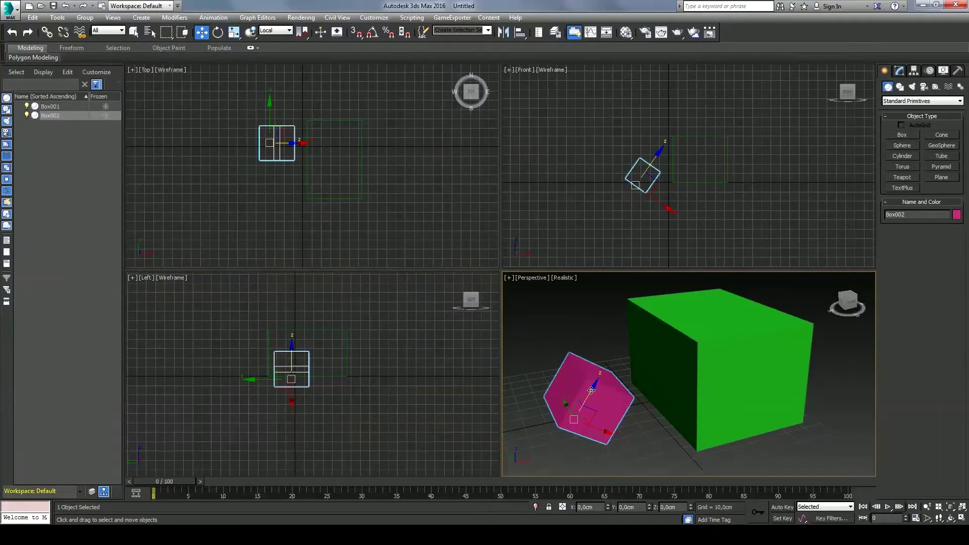
{"action": "mouse_move", "coordinate": [592, 386]}
{"action": "left_mouse_down"}
{"action": "mouse_move", "coordinate": [634, 325]}
{"action": "mouse_move", "coordinate": [598, 399]}
{"action": "mouse_move", "coordinate": [550, 377]}
{"action": "mouse_move", "coordinate": [590, 390]}
{"action": "left_mouse_up"}
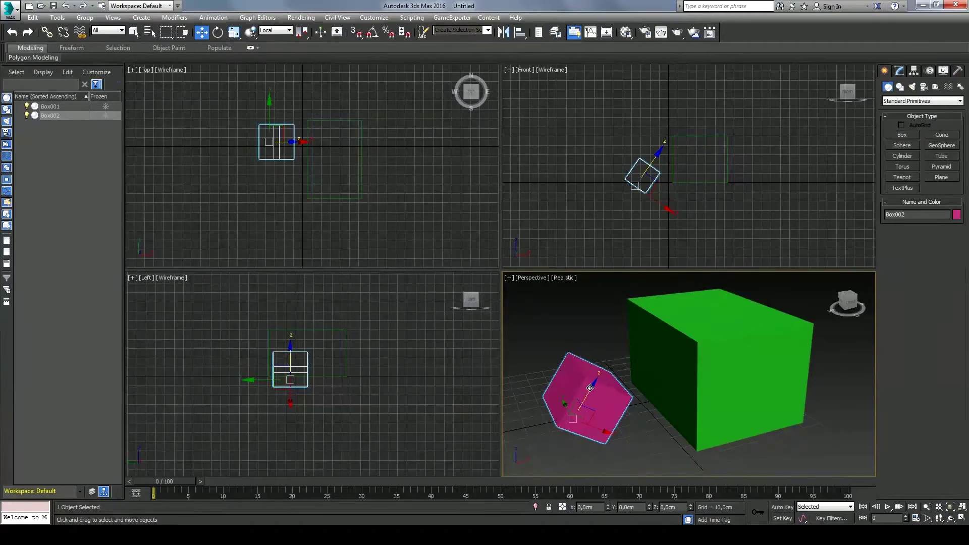
{"action": "mouse_move", "coordinate": [590, 387]}
{"action": "left_mouse_down"}
{"action": "mouse_move", "coordinate": [585, 399]}
{"action": "mouse_move", "coordinate": [593, 382]}
{"action": "left_mouse_up"}
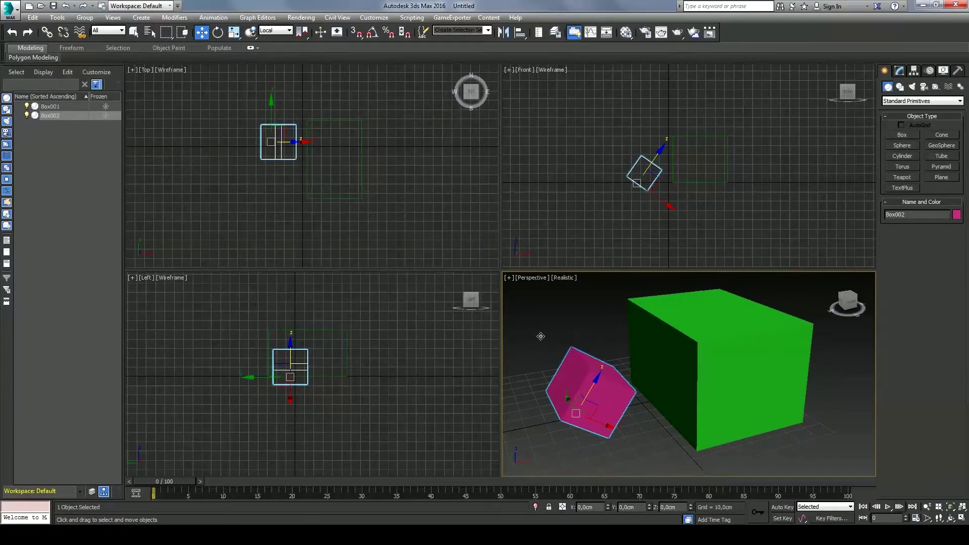
{"action": "left_click", "coordinate": [281, 32]}
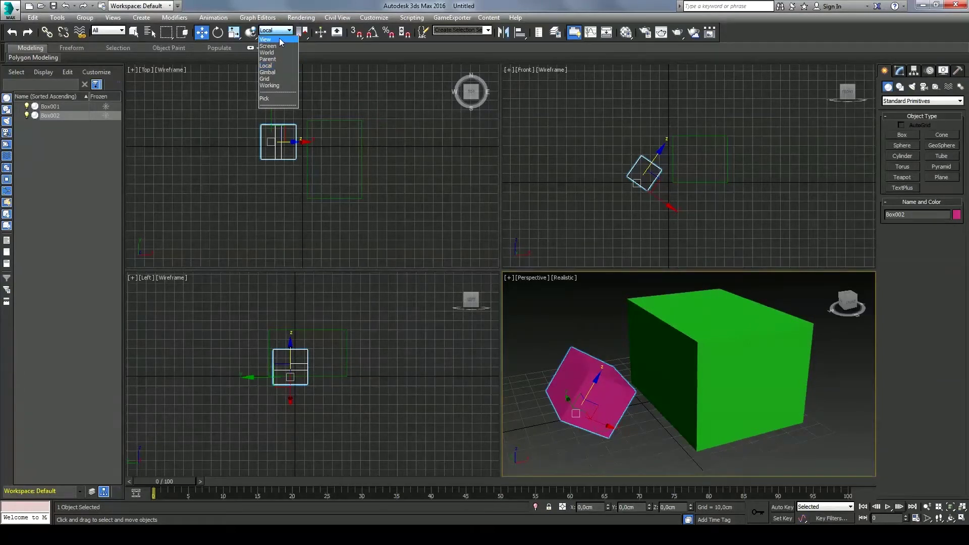
Step: Compare View and Local axes, then switch the reference coordinate system to Screen
{"action": "left_click", "coordinate": [279, 38]}
{"action": "left_click", "coordinate": [281, 31]}
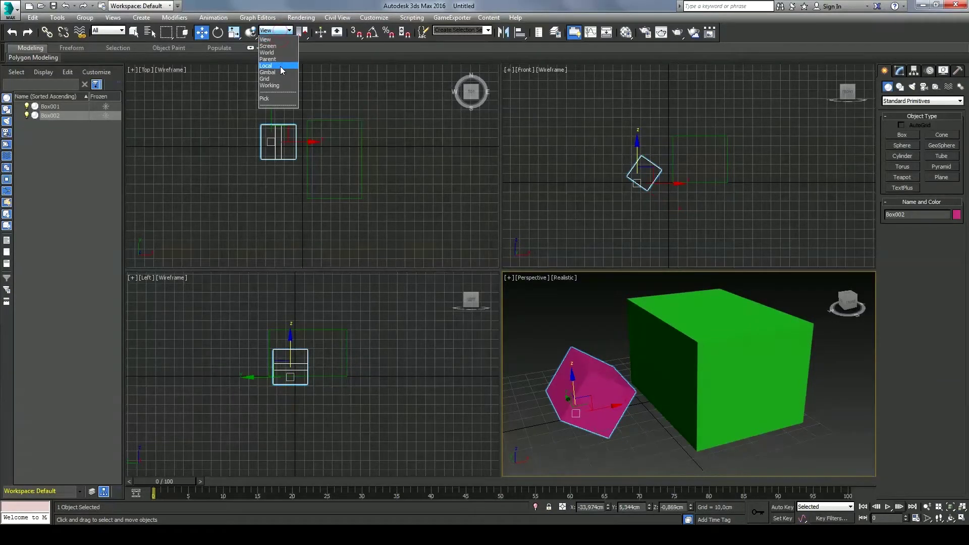
{"action": "left_click", "coordinate": [281, 65]}
{"action": "left_click", "coordinate": [281, 32]}
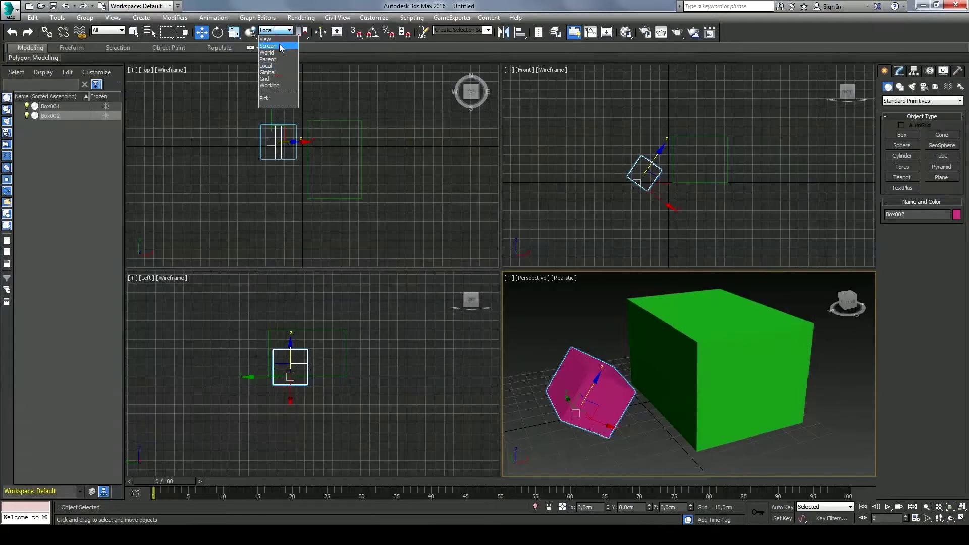
{"action": "left_click", "coordinate": [280, 47]}
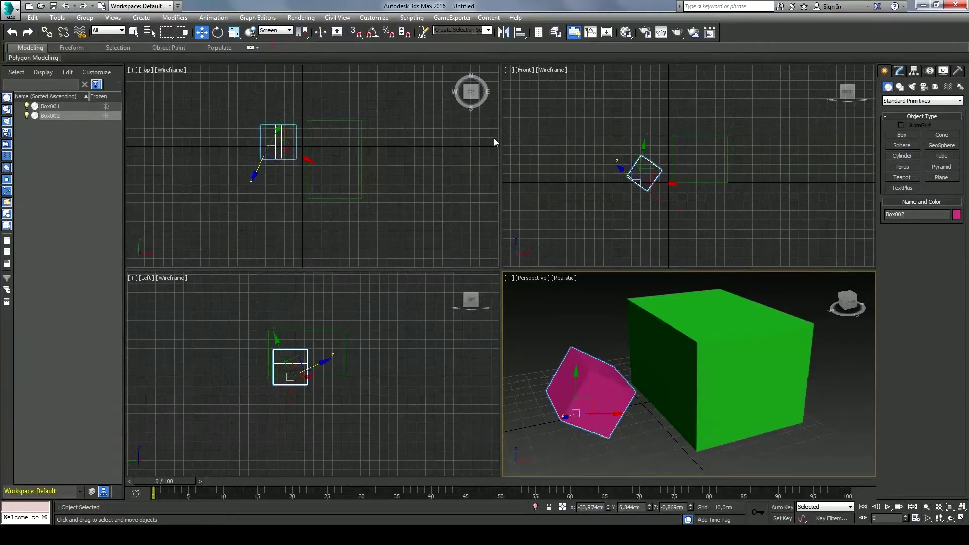
Step: Activate the Front, Top, Left and Perspective views in turn to compare screen-aligned axes
{"action": "right_click", "coordinate": [677, 185]}
{"action": "middle_click_drag", "start_coordinate": [327, 169], "coordinate": [345, 197]}
{"action": "middle_click_drag", "start_coordinate": [330, 394], "coordinate": [324, 390]}
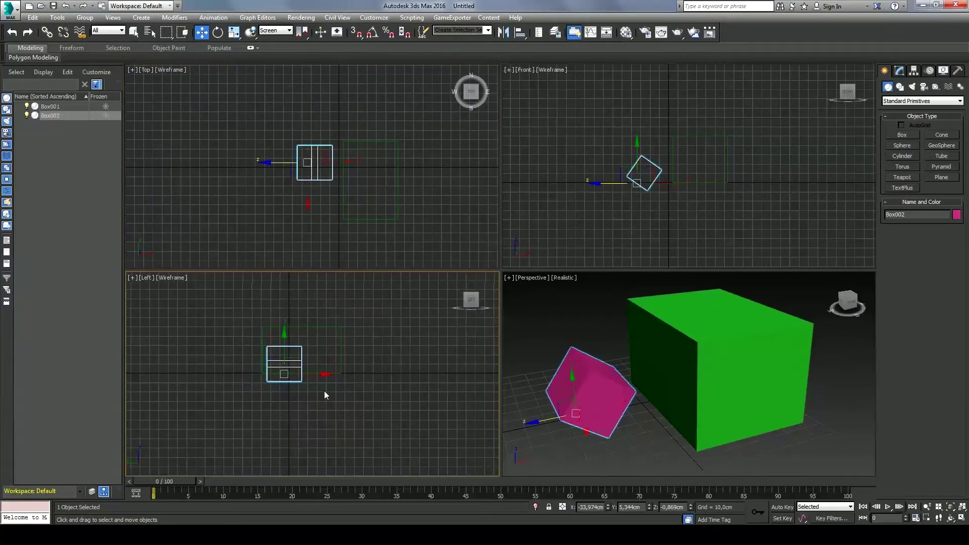
{"action": "right_click", "coordinate": [585, 409]}
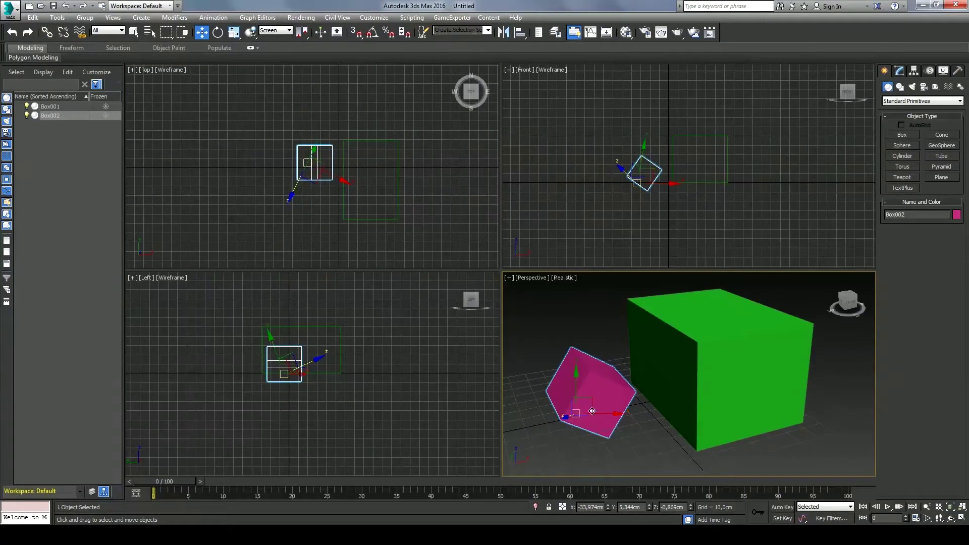
{"action": "middle_click_drag", "start_coordinate": [610, 423], "coordinate": [688, 398]}
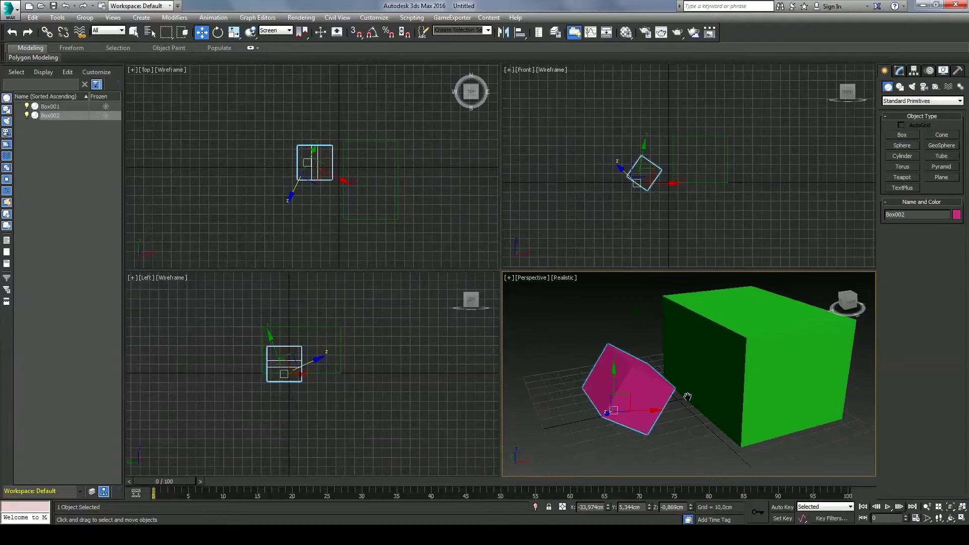
Step: Set the reference coordinate system back to View
{"action": "left_click", "coordinate": [277, 31]}
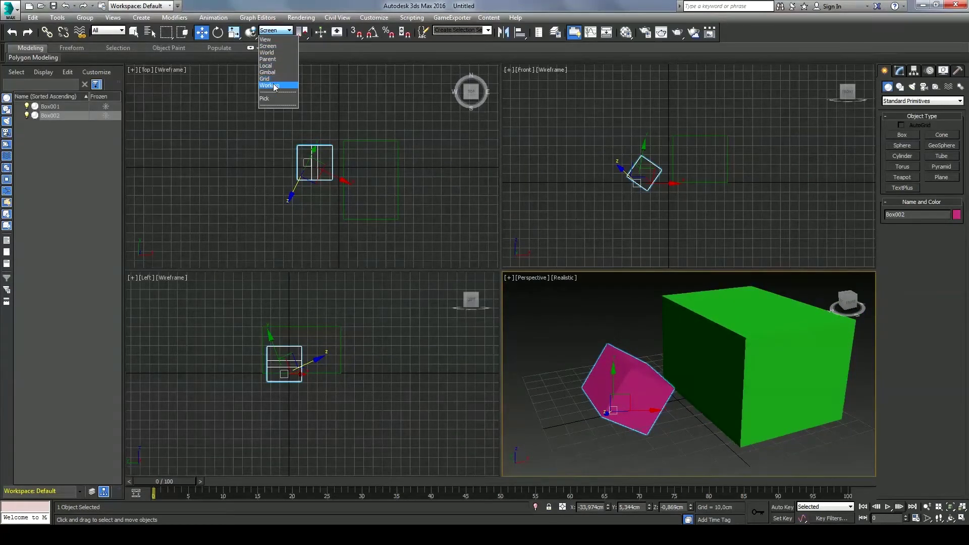
{"action": "left_click", "coordinate": [282, 32]}
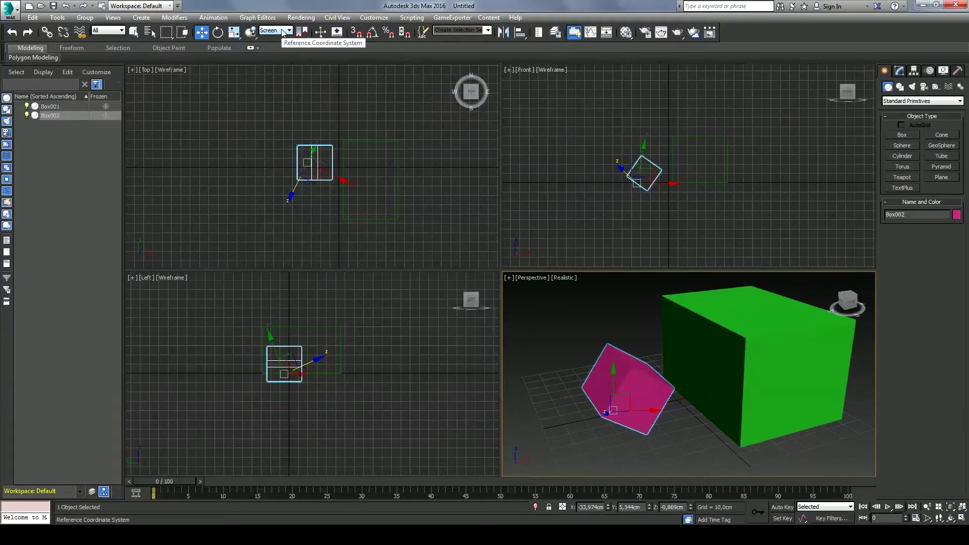
{"action": "left_click", "coordinate": [282, 32]}
{"action": "left_click", "coordinate": [270, 36]}
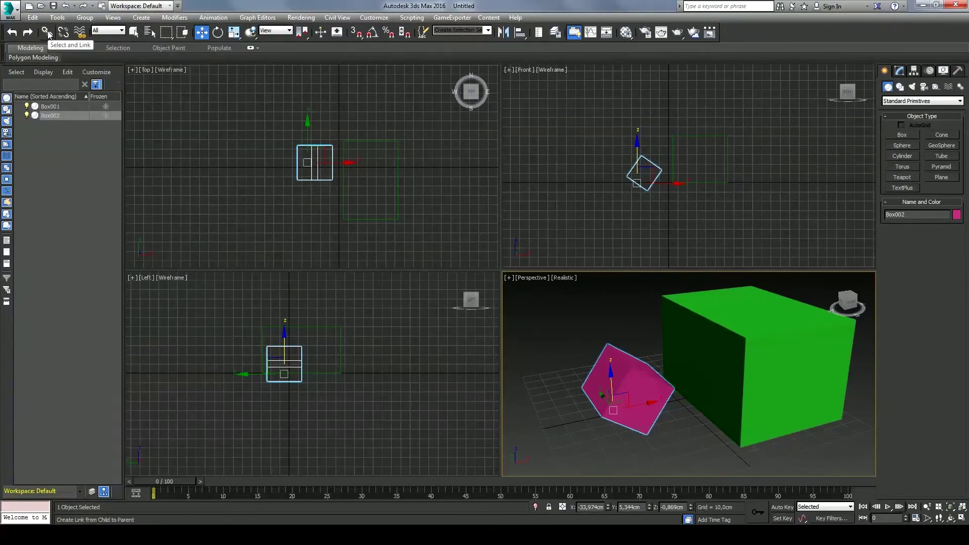
{"action": "middle_click_drag", "start_coordinate": [605, 329], "coordinate": [589, 327]}
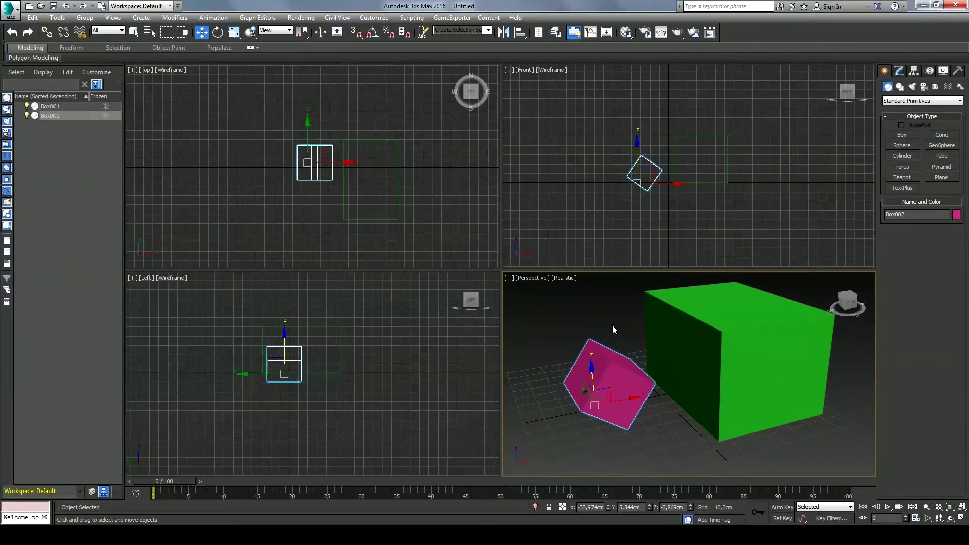
{"action": "left_click", "coordinate": [607, 323]}
{"action": "middle_click_drag", "start_coordinate": [603, 344], "coordinate": [589, 332]}
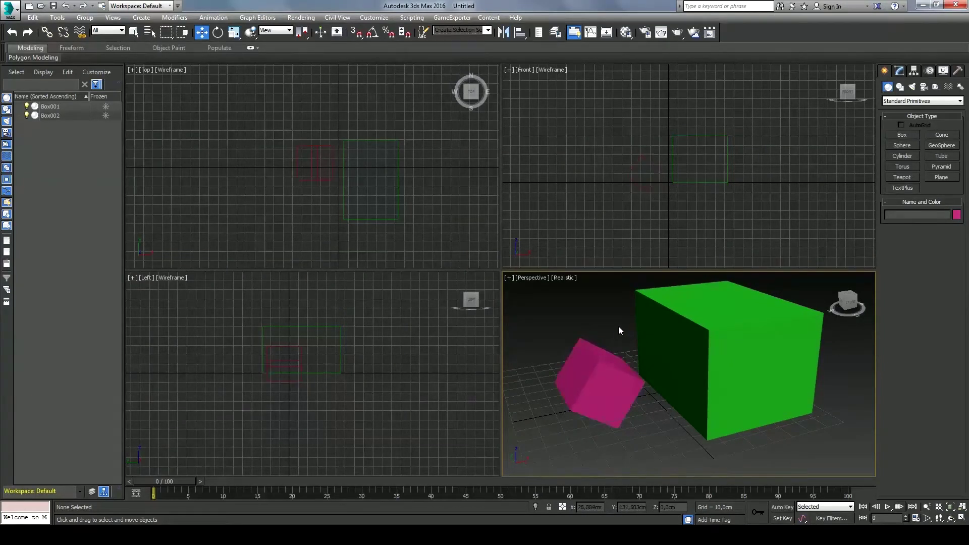
{"action": "middle_click_drag", "start_coordinate": [616, 327], "coordinate": [604, 328]}
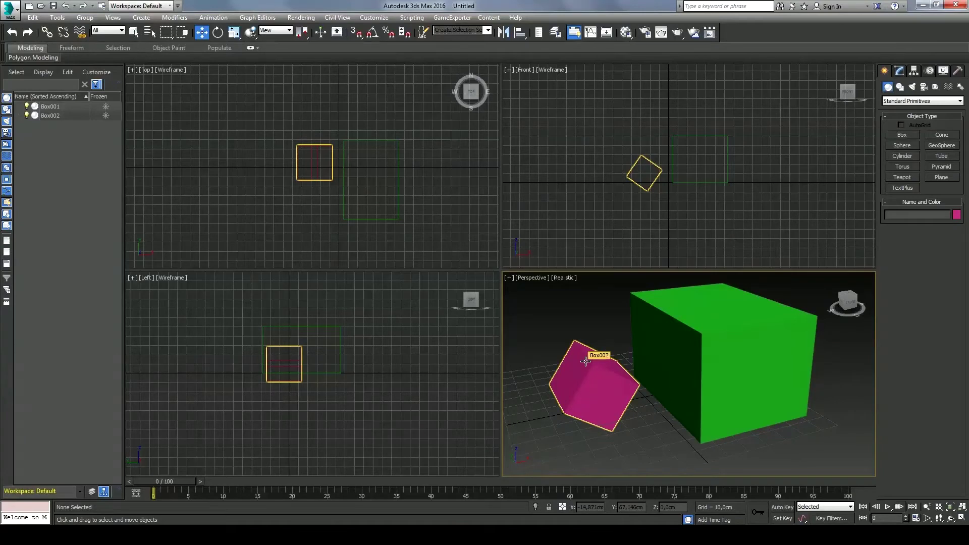
{"action": "middle_click_drag", "start_coordinate": [588, 361], "coordinate": [586, 370]}
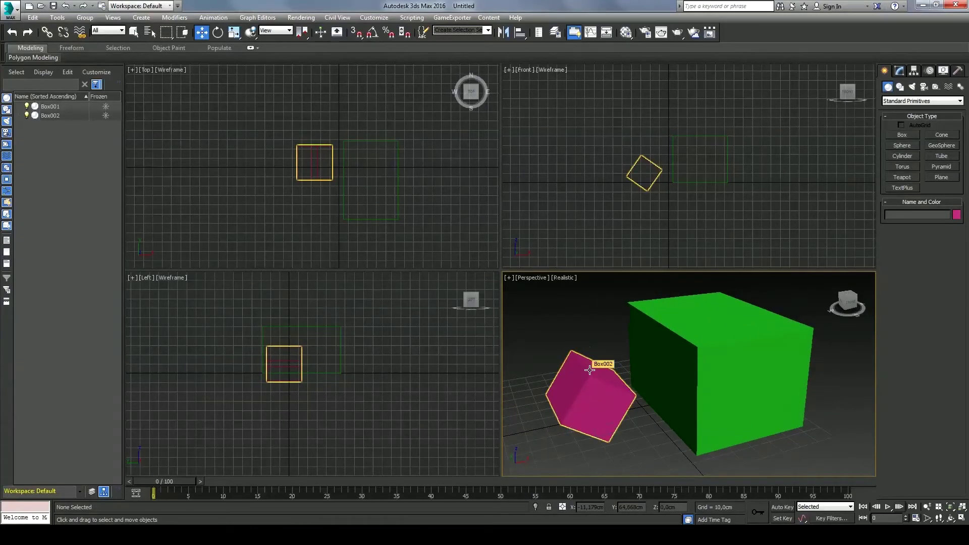
{"action": "left_click", "coordinate": [589, 370]}
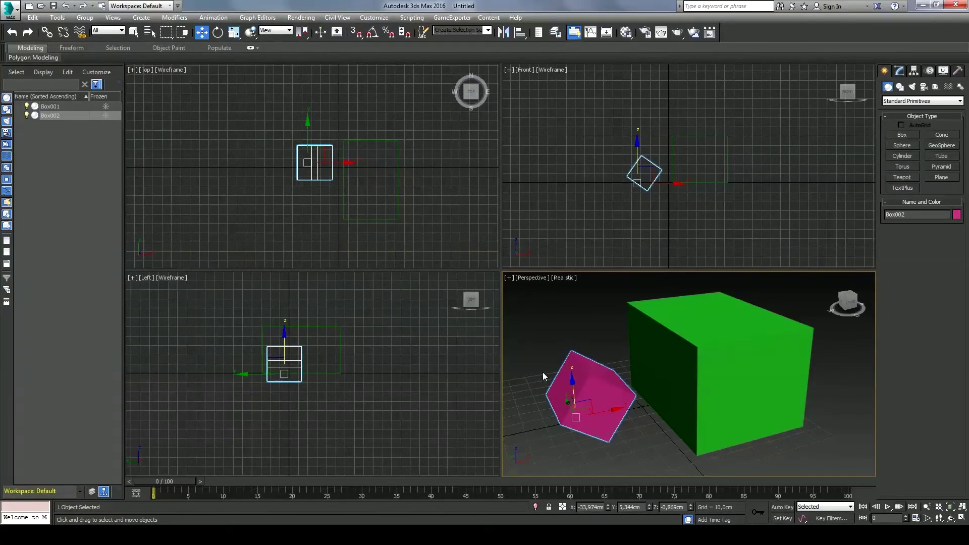
Step: Show the Reference Coordinate System list: View, Screen, World, Parent, Local
{"action": "middle_click_drag", "start_coordinate": [502, 278], "coordinate": [504, 273]}
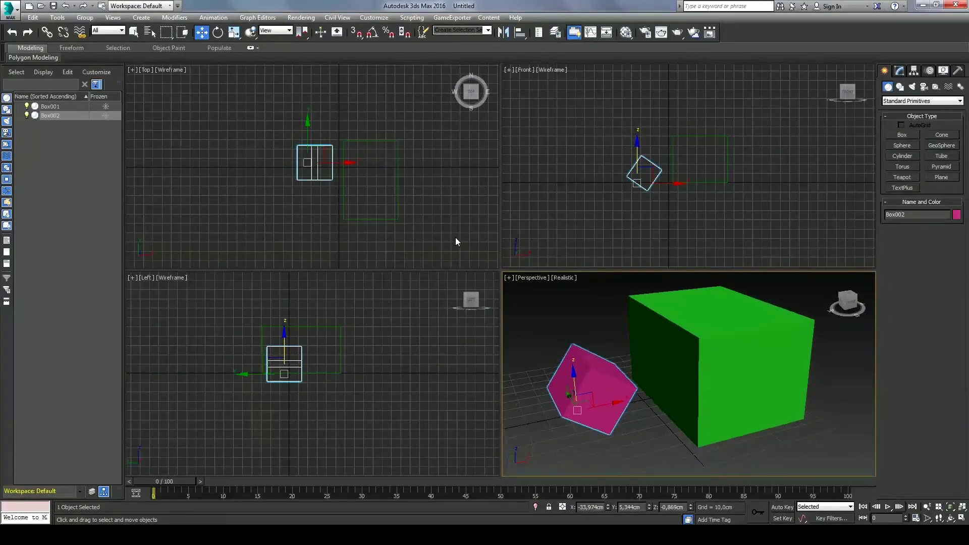
{"action": "left_click", "coordinate": [283, 29]}
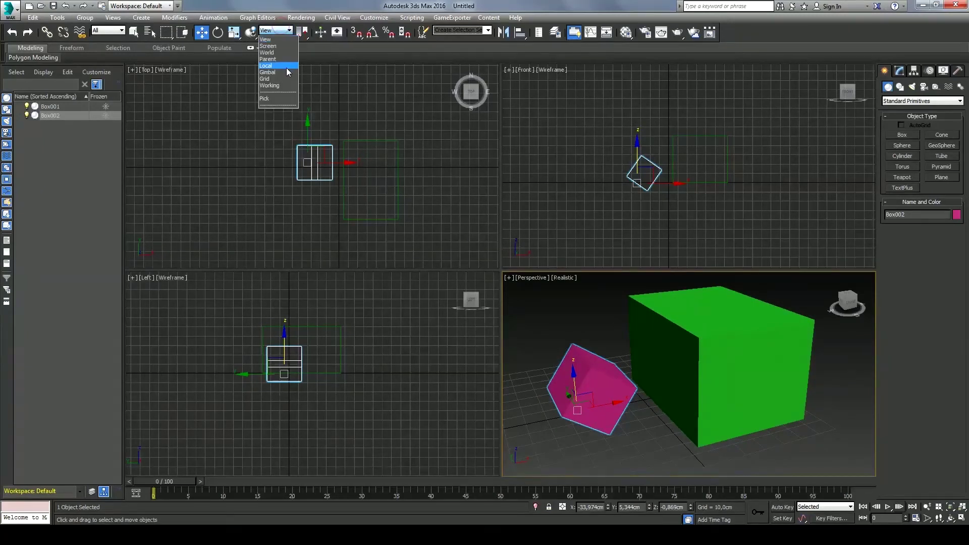